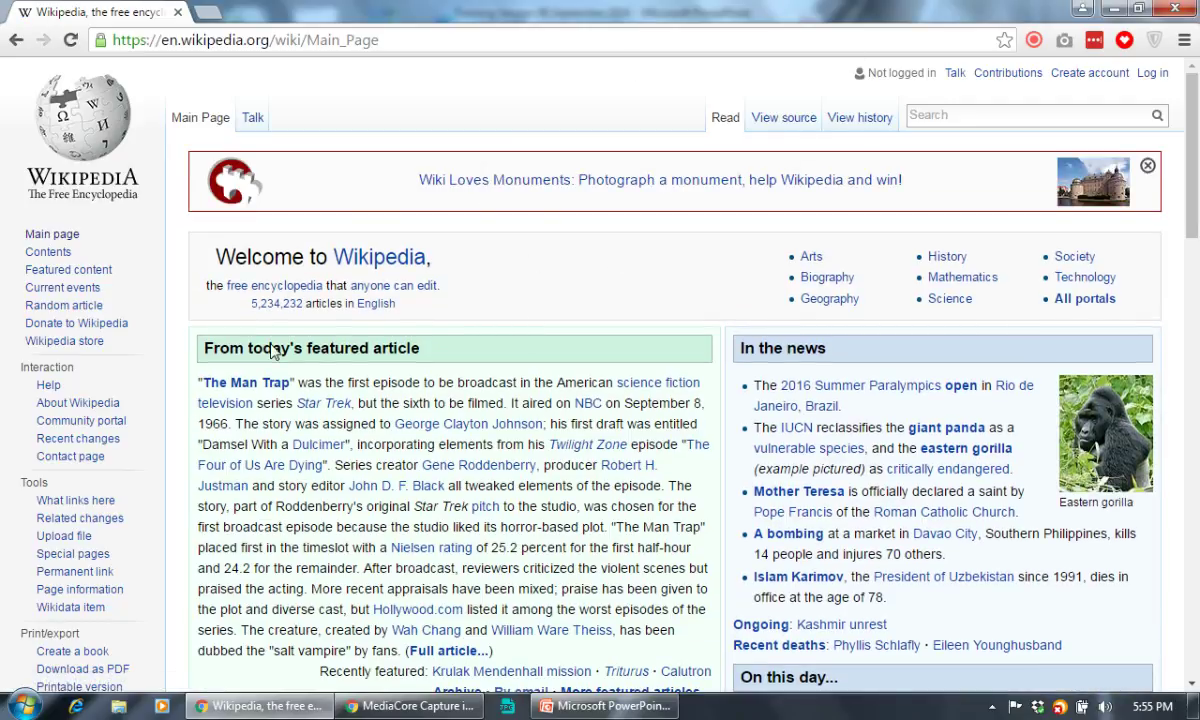
Open the Mother Teresa article from the main page's In the news section and highlight the article title in its web address
{"action": "scroll", "coordinate": [402, 420], "scroll_direction": "down", "scroll_amount": 5}
{"action": "scroll", "coordinate": [613, 350], "scroll_direction": "up", "scroll_amount": 5}
{"action": "left_click", "coordinate": [814, 494]}
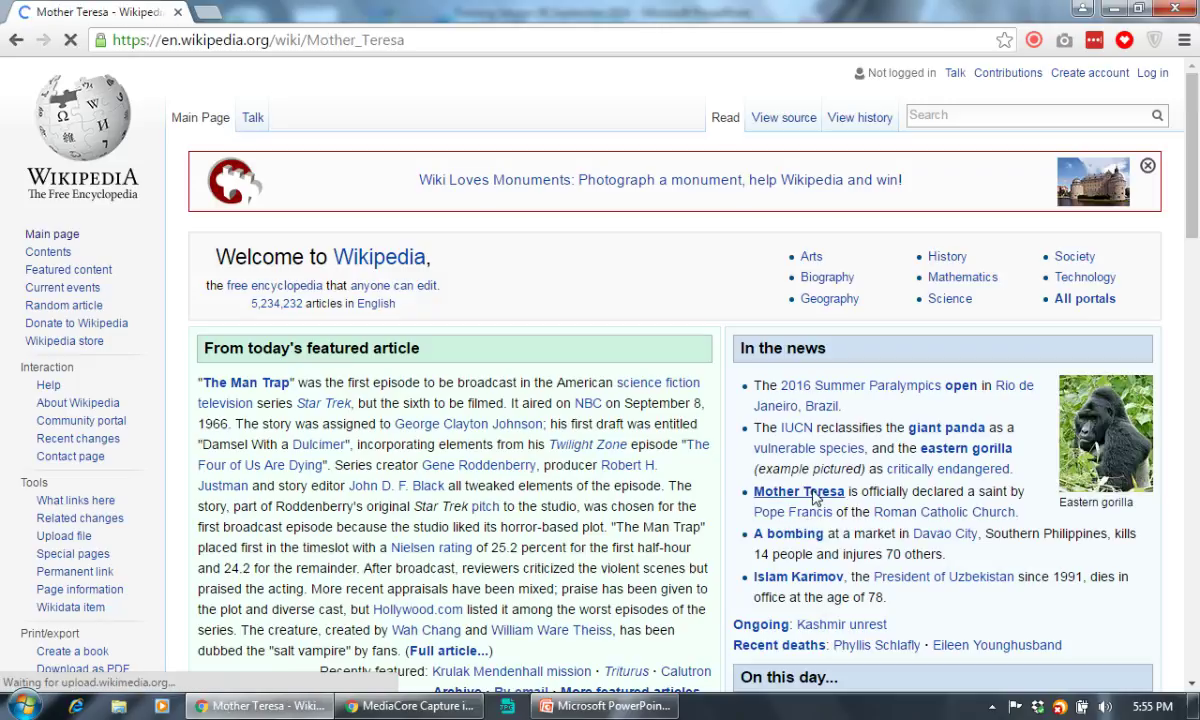
{"action": "double_click", "coordinate": [318, 40]}
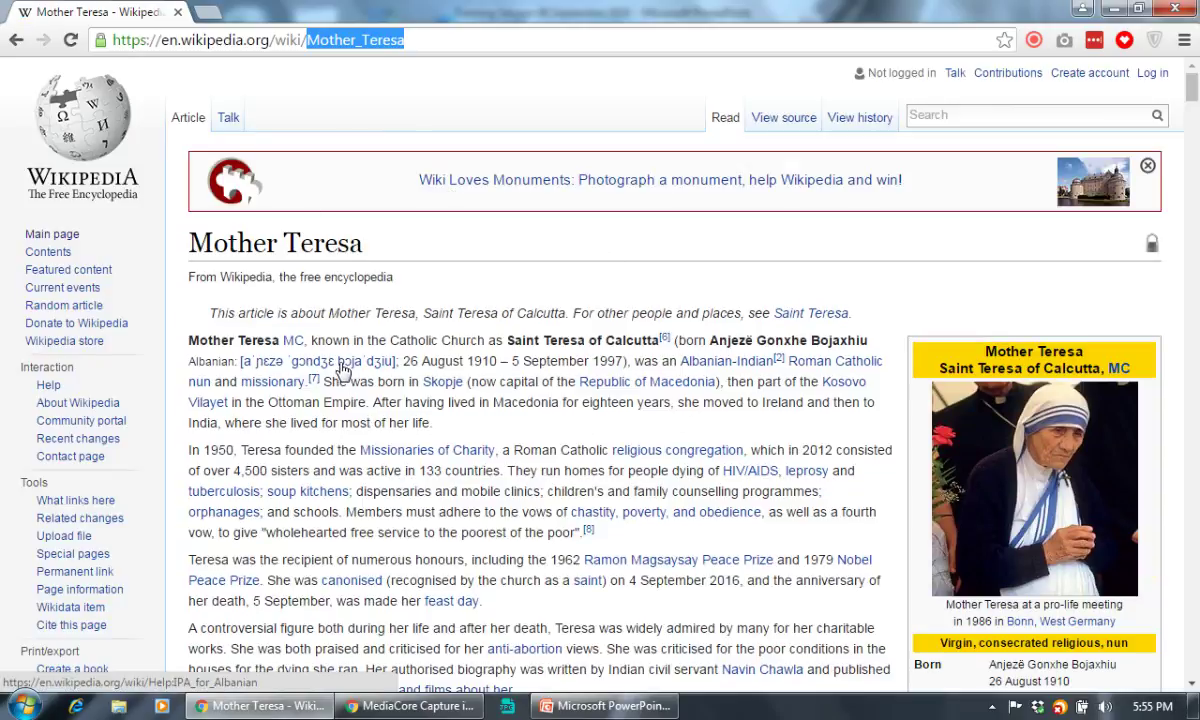
Open the linked Skopje article in a new tab, then look through the Mother Teresa article down to its Recognition and reception section
{"action": "right_click", "coordinate": [448, 383]}
{"action": "left_click", "coordinate": [492, 395]}
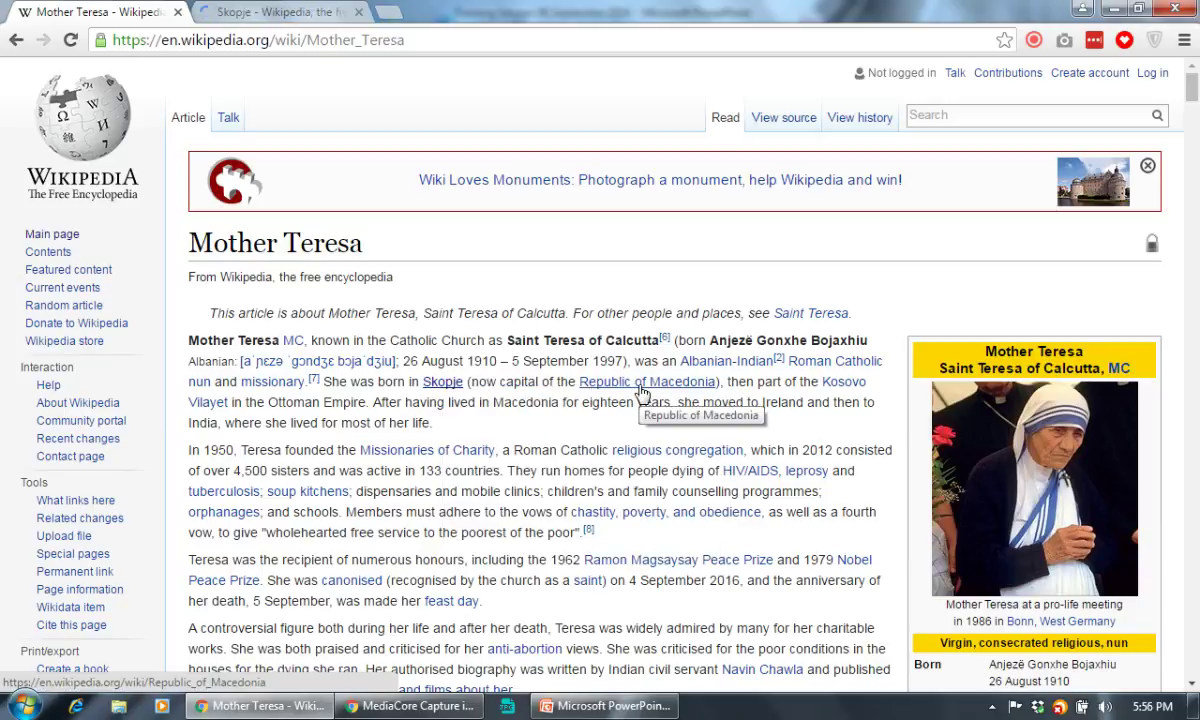
{"action": "scroll", "coordinate": [487, 344], "scroll_direction": "down", "scroll_amount": 2}
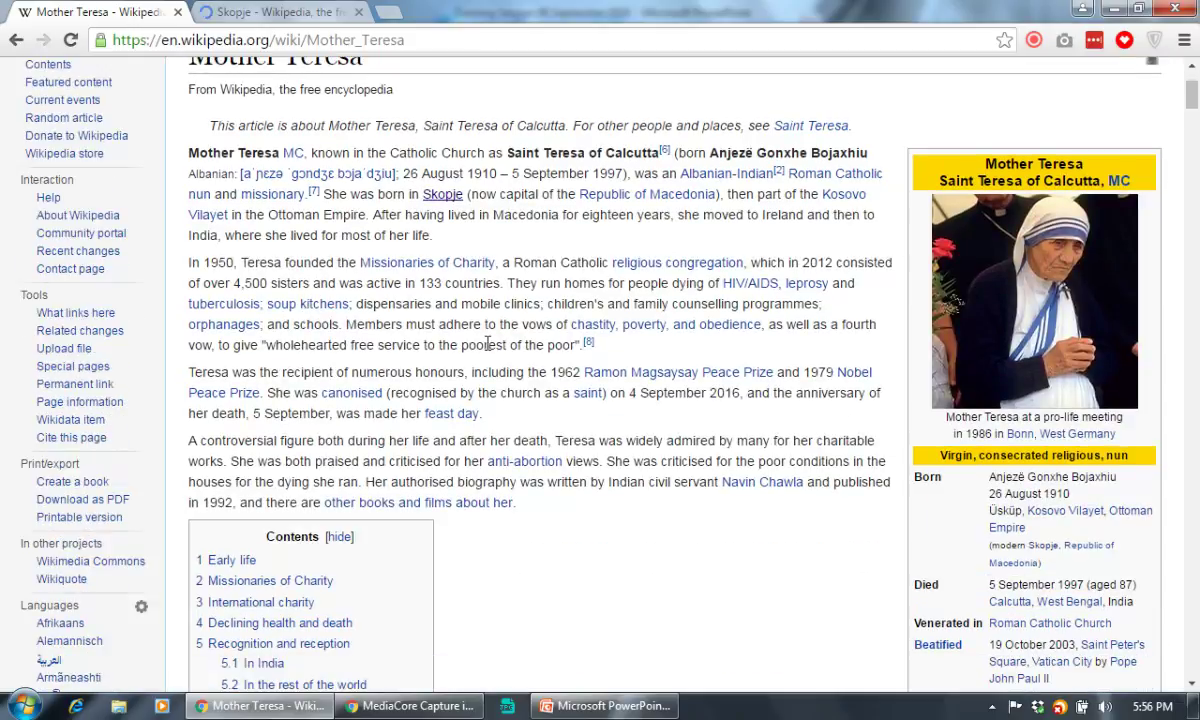
{"action": "scroll", "coordinate": [1040, 410], "scroll_direction": "down", "scroll_amount": 4}
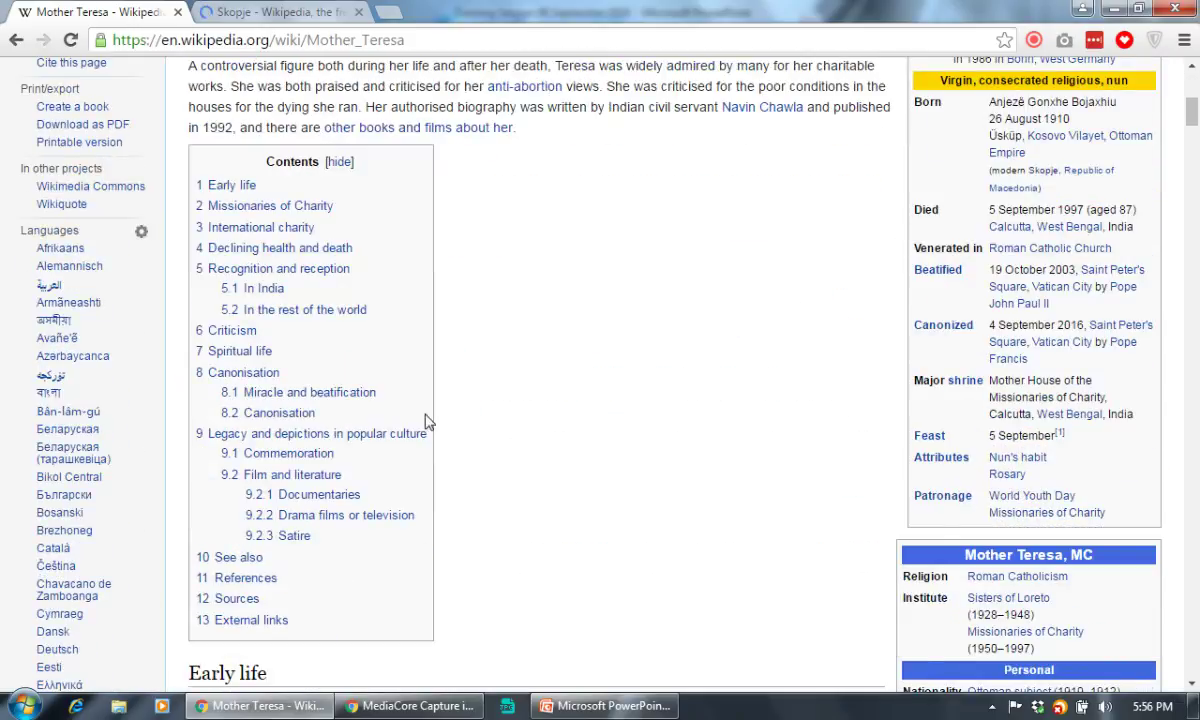
{"action": "scroll", "coordinate": [423, 445], "scroll_direction": "down", "scroll_amount": 15}
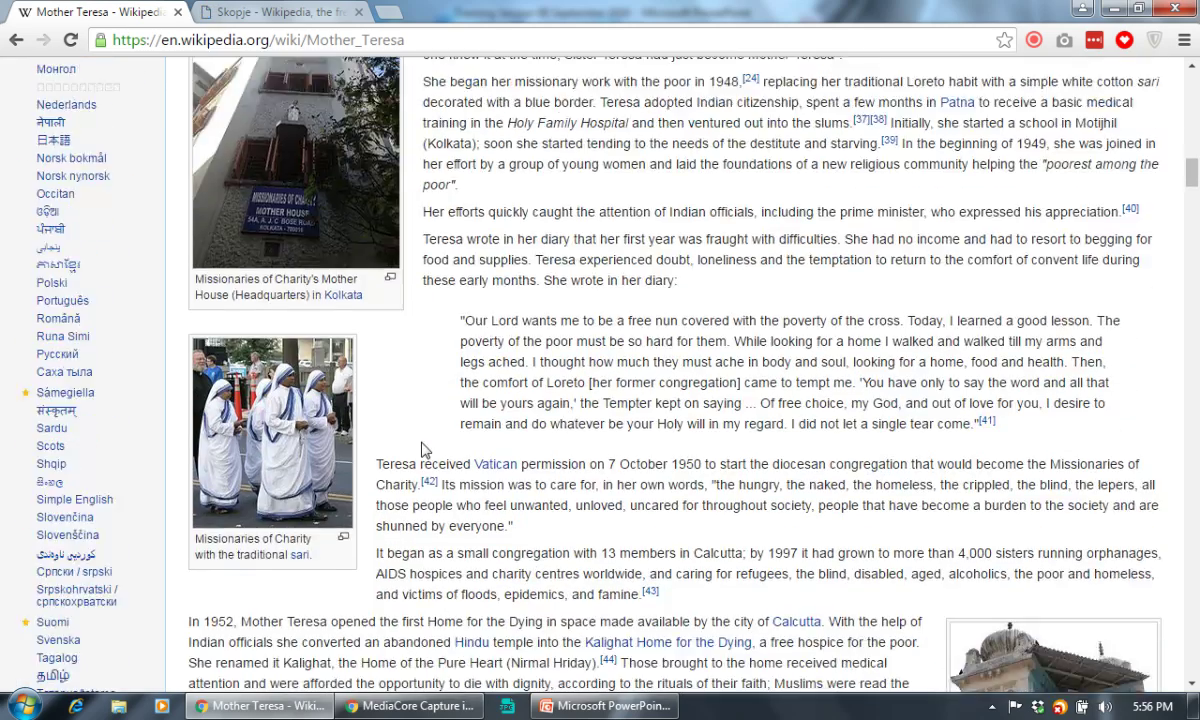
{"action": "scroll", "coordinate": [421, 450], "scroll_direction": "down", "scroll_amount": 12}
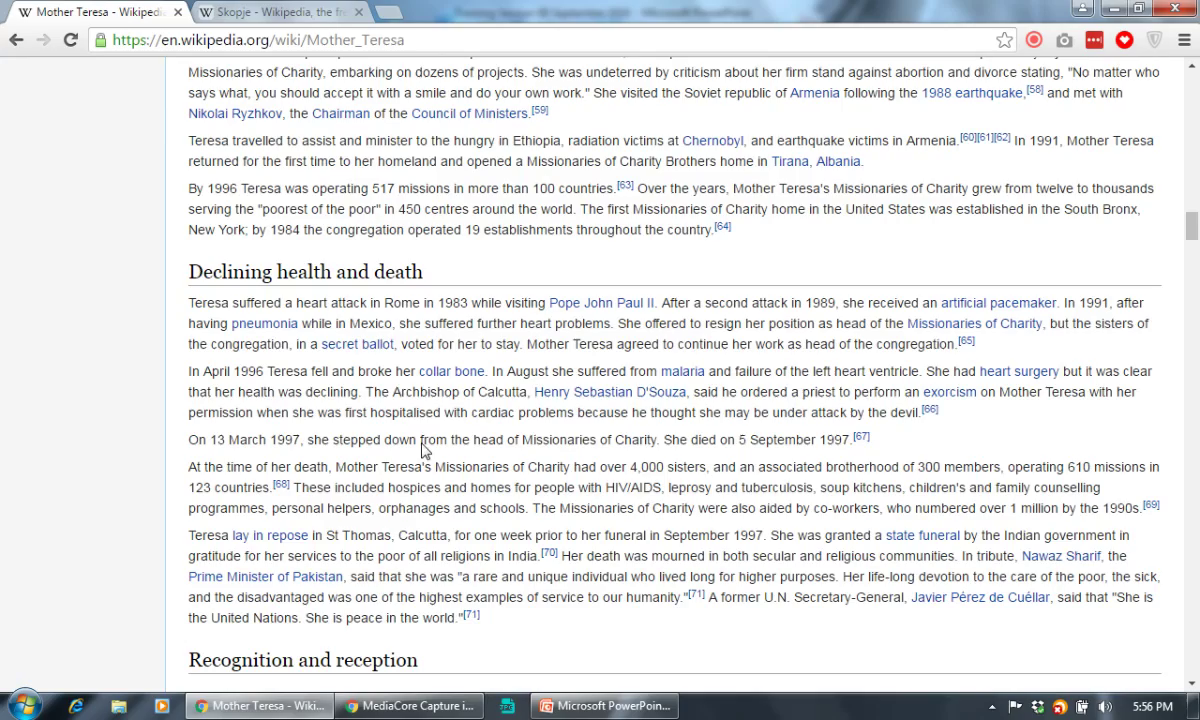
{"action": "scroll", "coordinate": [421, 450], "scroll_direction": "down", "scroll_amount": 9}
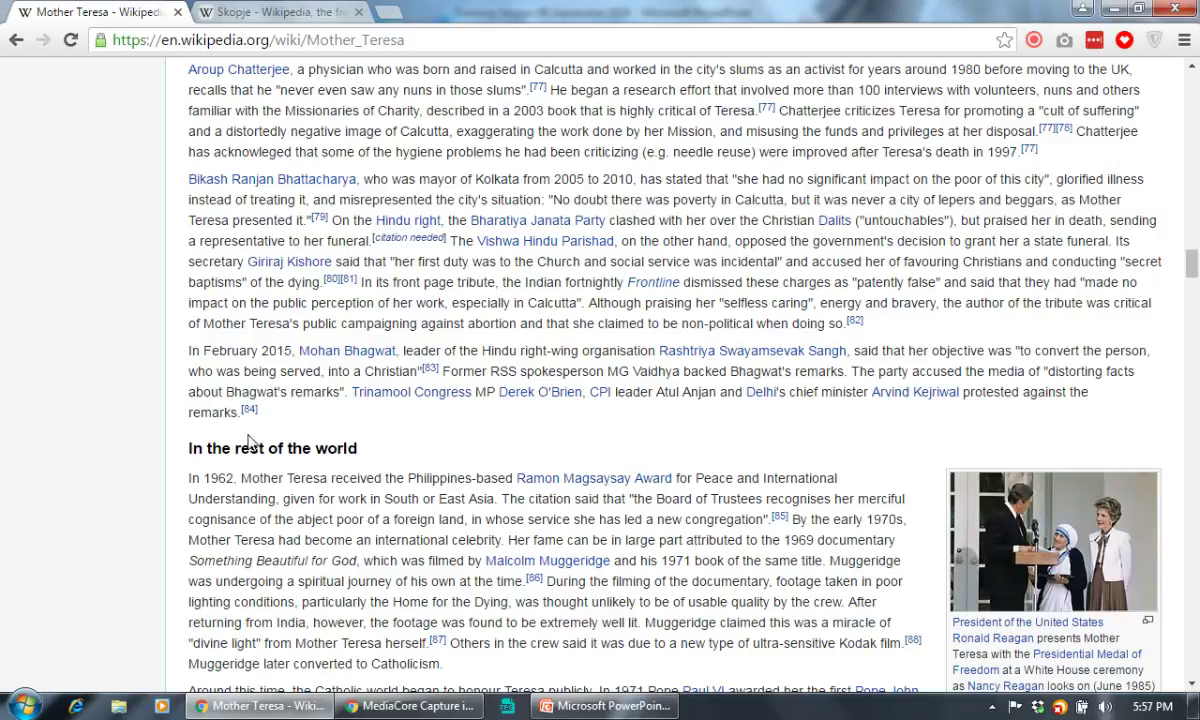
Switch to PowerPoint, present the Advantages slide and the Developing Community slide full screen, and end the slide show
{"action": "left_click", "coordinate": [624, 710]}
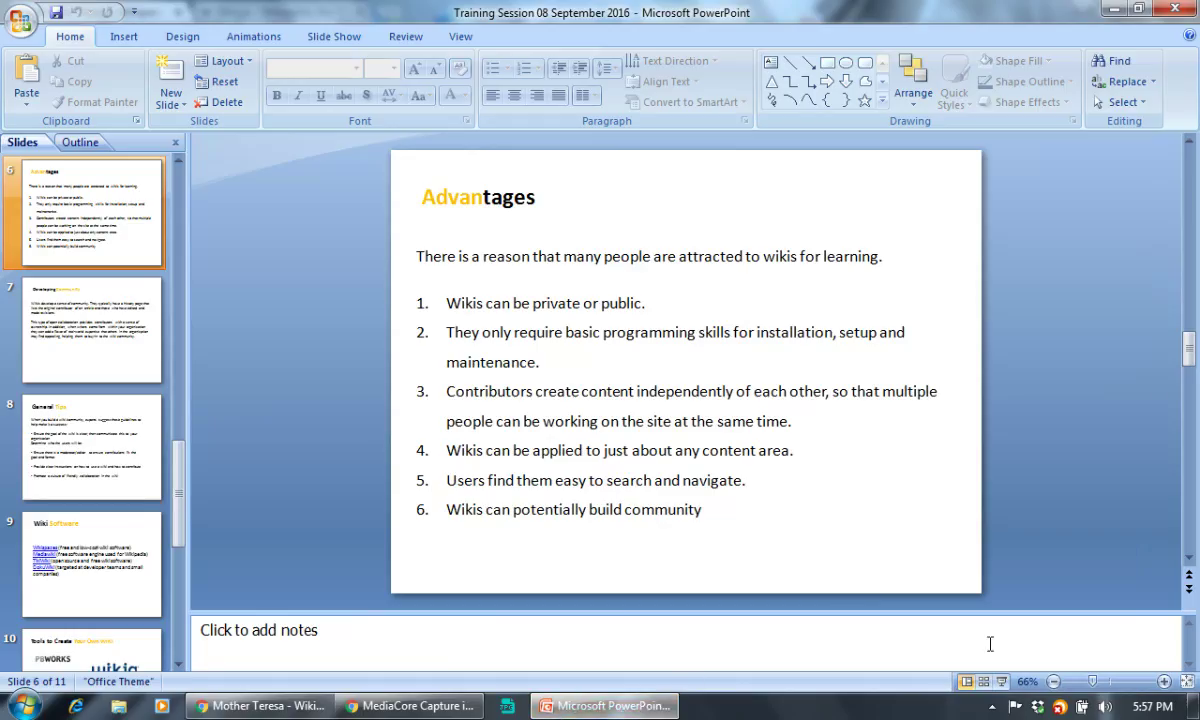
{"action": "left_click", "coordinate": [1001, 681]}
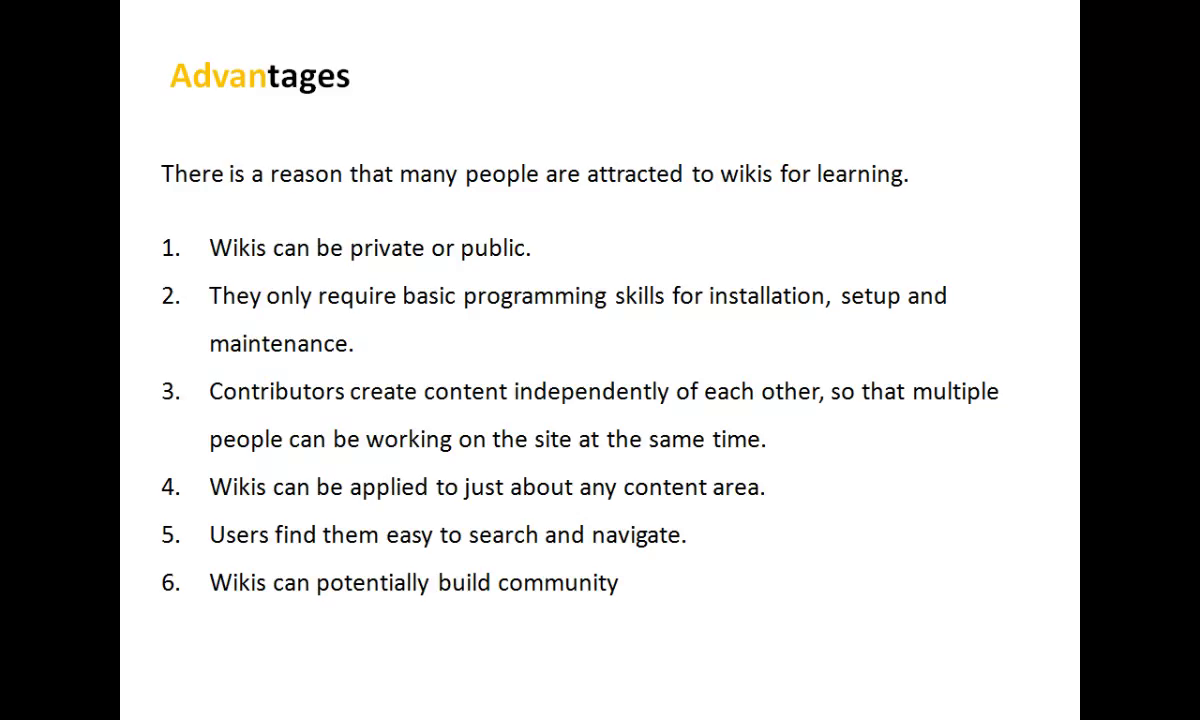
{"action": "key", "text": "Right"}
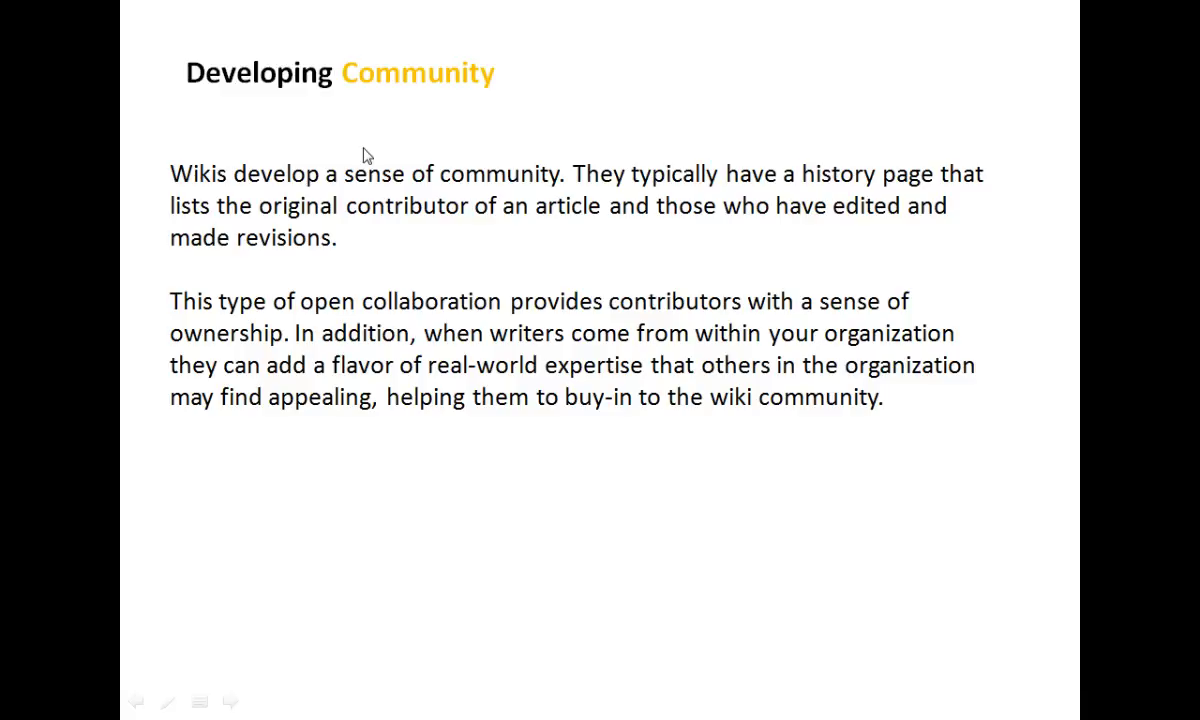
{"action": "key", "text": "Escape"}
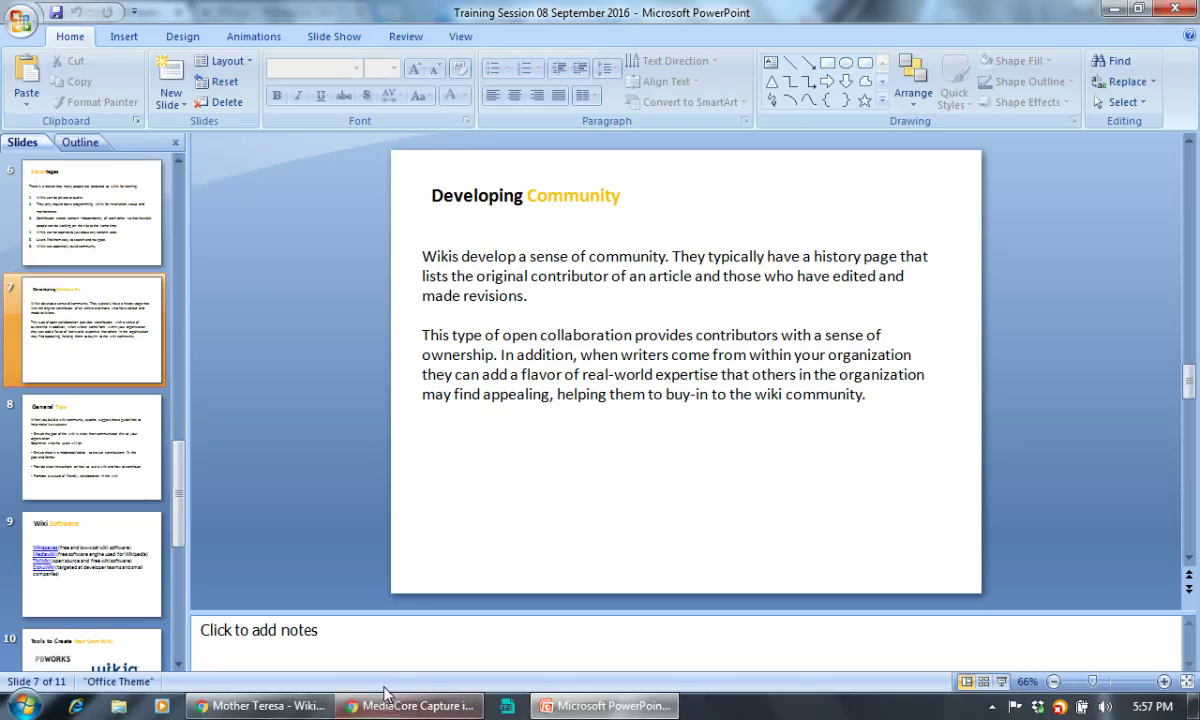
Switch to Chrome, go back to the Wikipedia language portal, and open the English Wikipedia
{"action": "left_click", "coordinate": [260, 705]}
{"action": "left_click", "coordinate": [17, 39]}
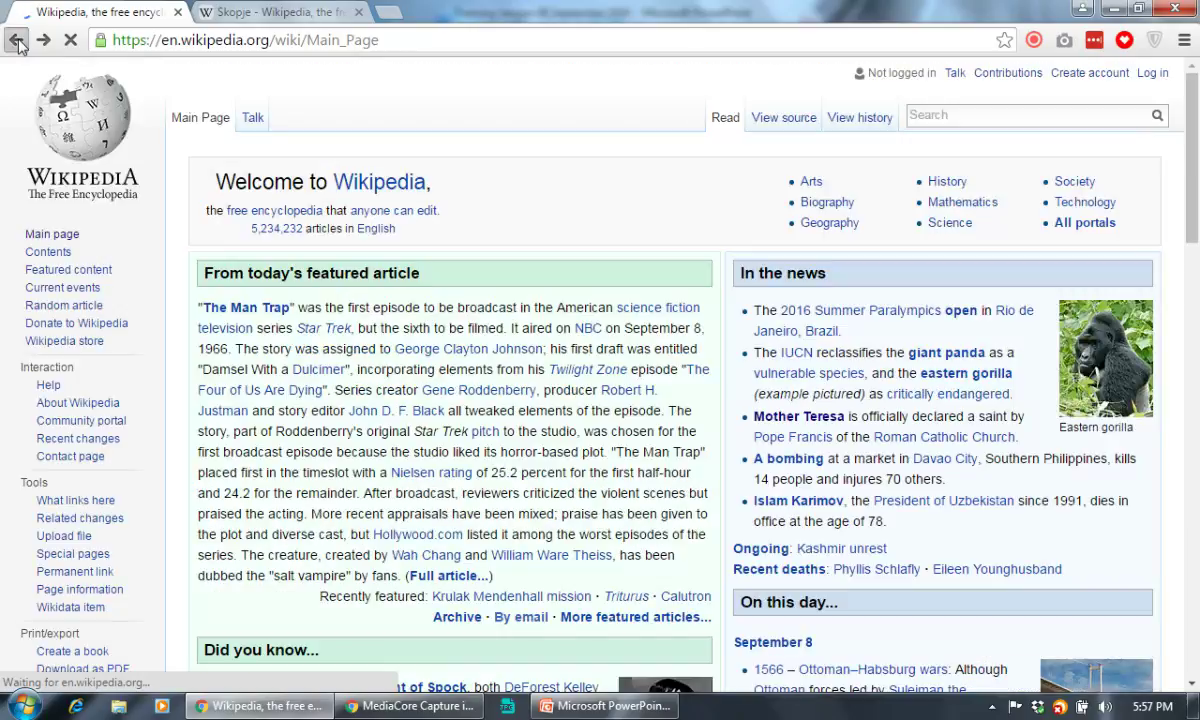
{"action": "left_click", "coordinate": [17, 40]}
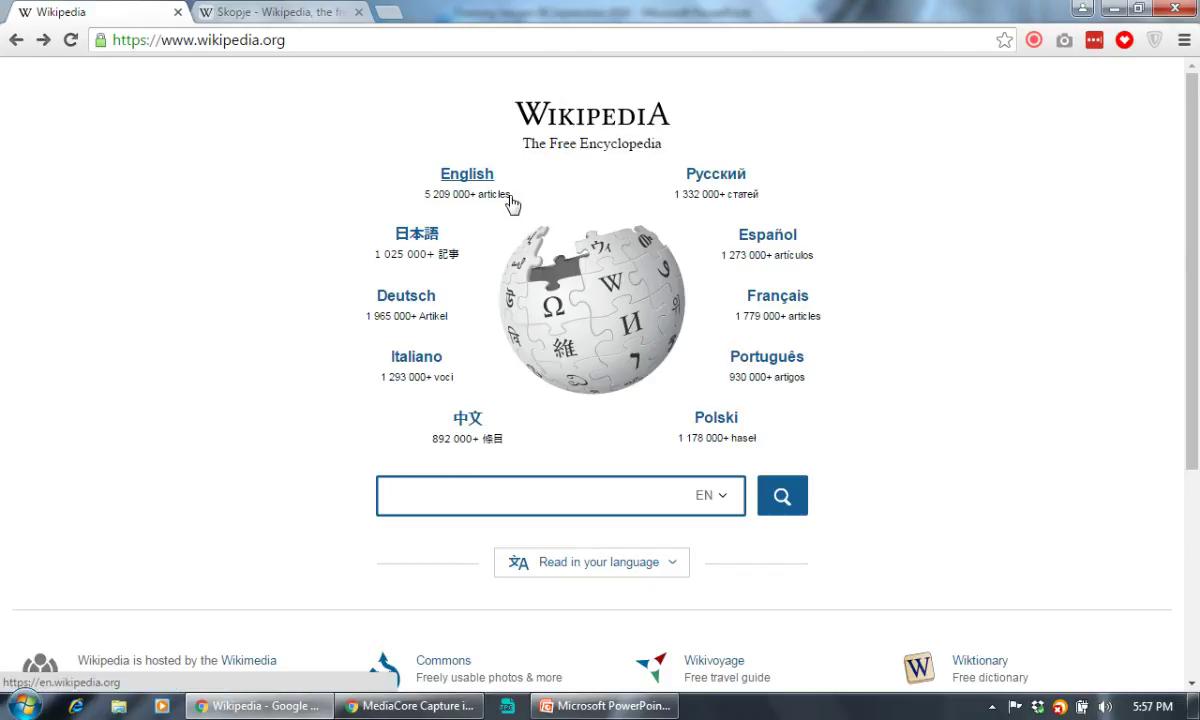
{"action": "left_click", "coordinate": [446, 200]}
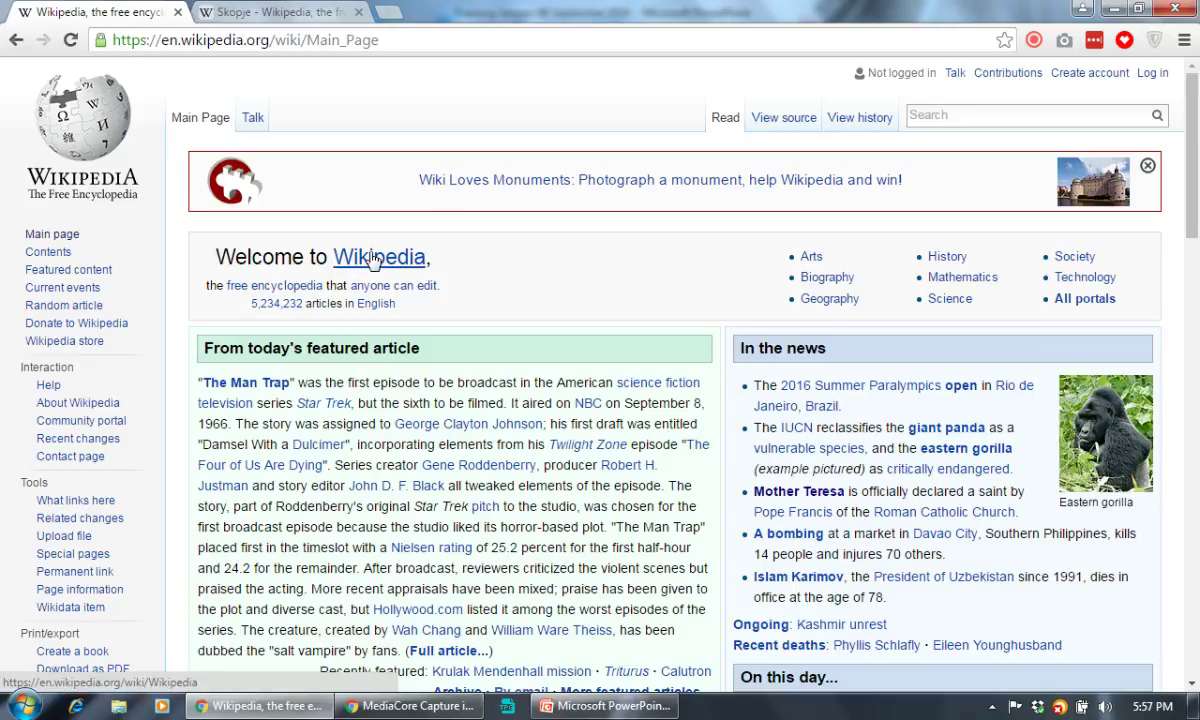
Examine the sections of the English main page, from the featured article to the sister projects and Wikipedia languages
{"action": "scroll", "coordinate": [362, 290], "scroll_direction": "down", "scroll_amount": 6}
{"action": "scroll", "coordinate": [375, 302], "scroll_direction": "down", "scroll_amount": 12}
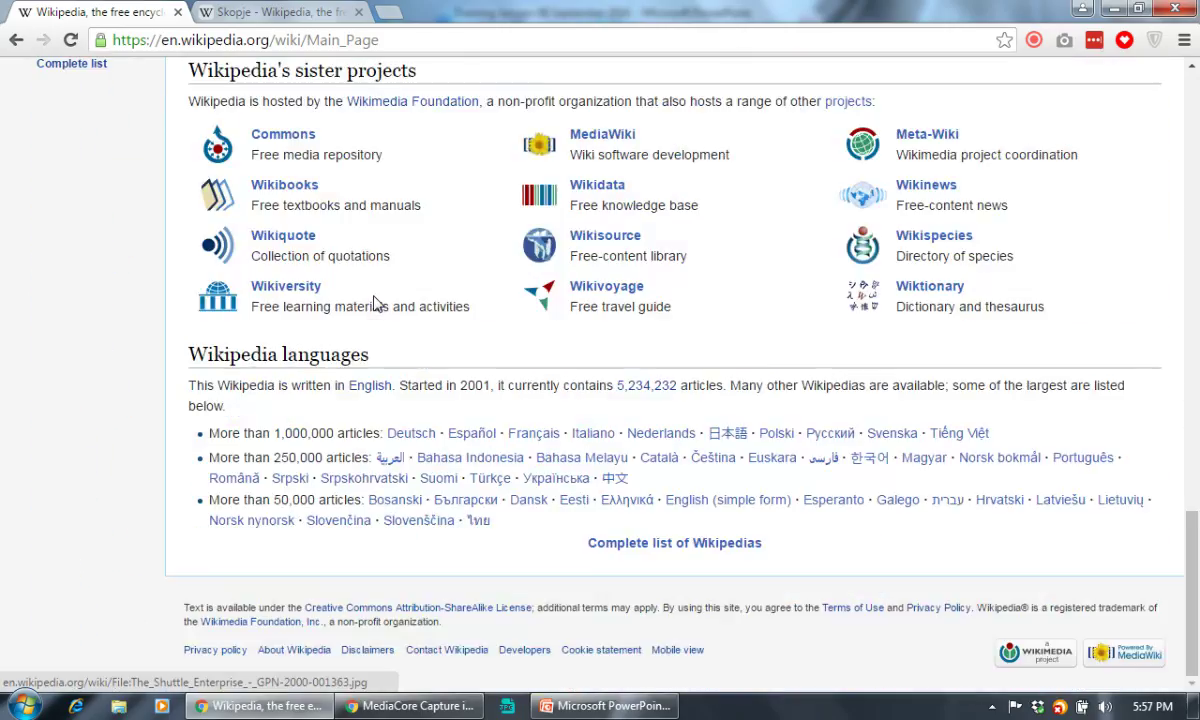
{"action": "scroll", "coordinate": [722, 314], "scroll_direction": "up", "scroll_amount": 5}
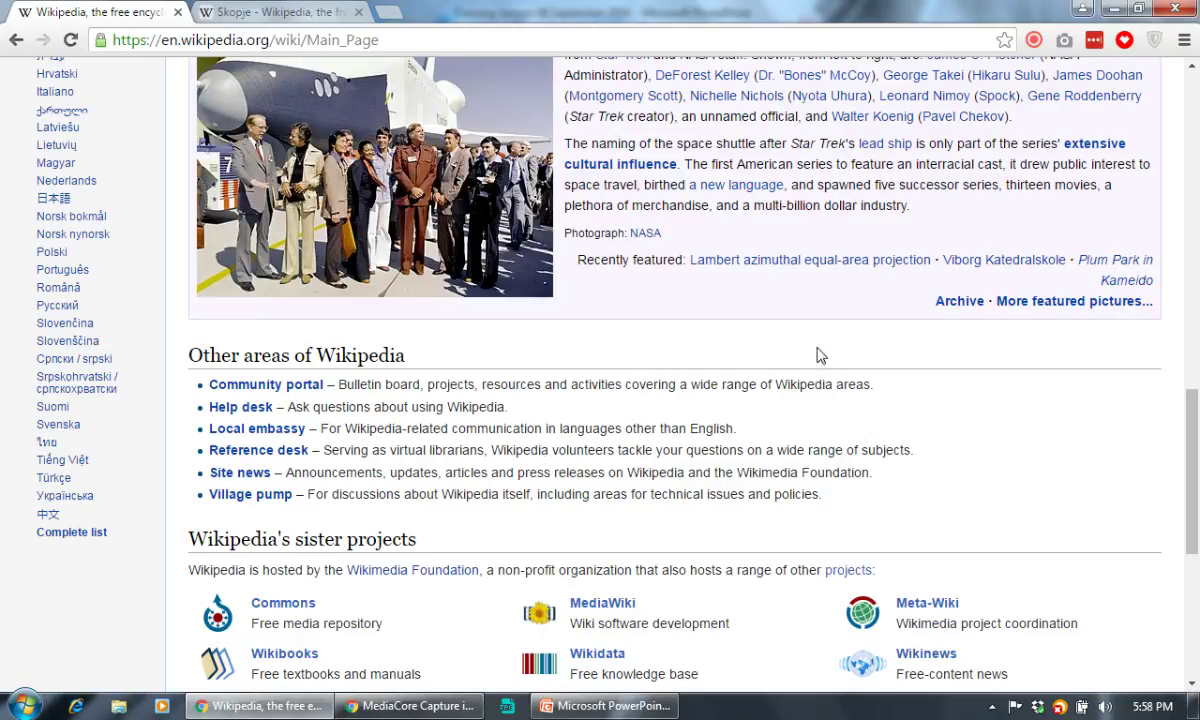
{"action": "scroll", "coordinate": [720, 360], "scroll_direction": "up", "scroll_amount": 5}
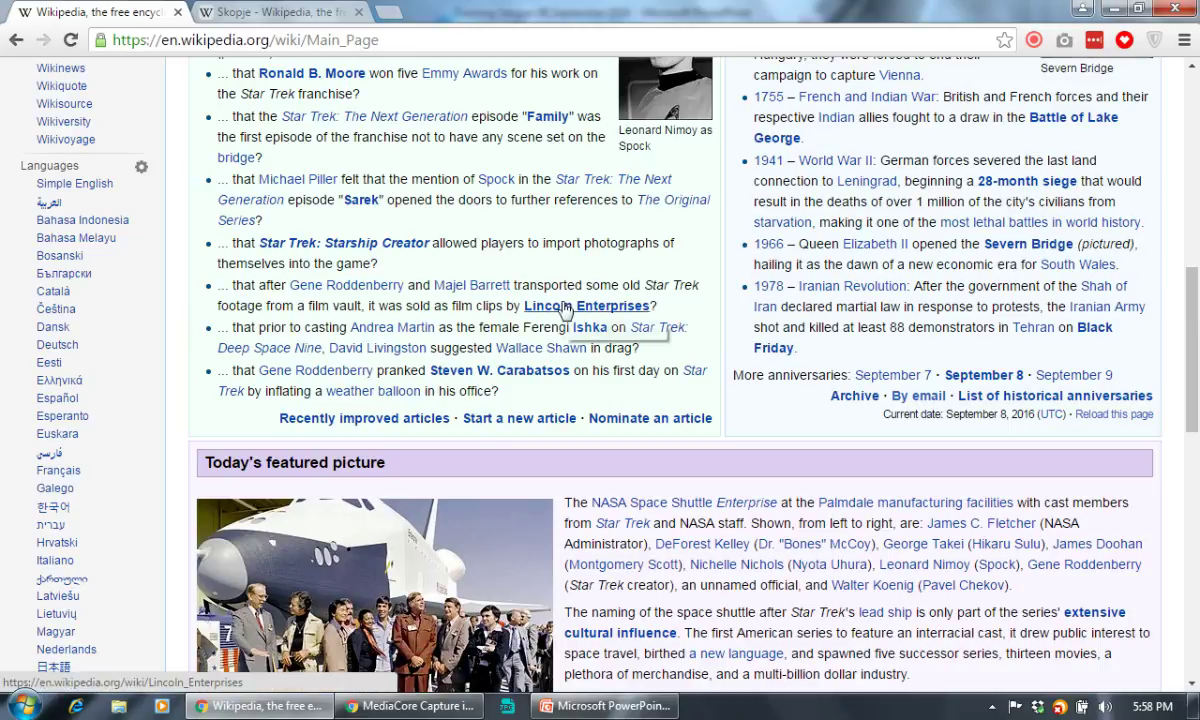
{"action": "scroll", "coordinate": [563, 316], "scroll_direction": "up", "scroll_amount": 8}
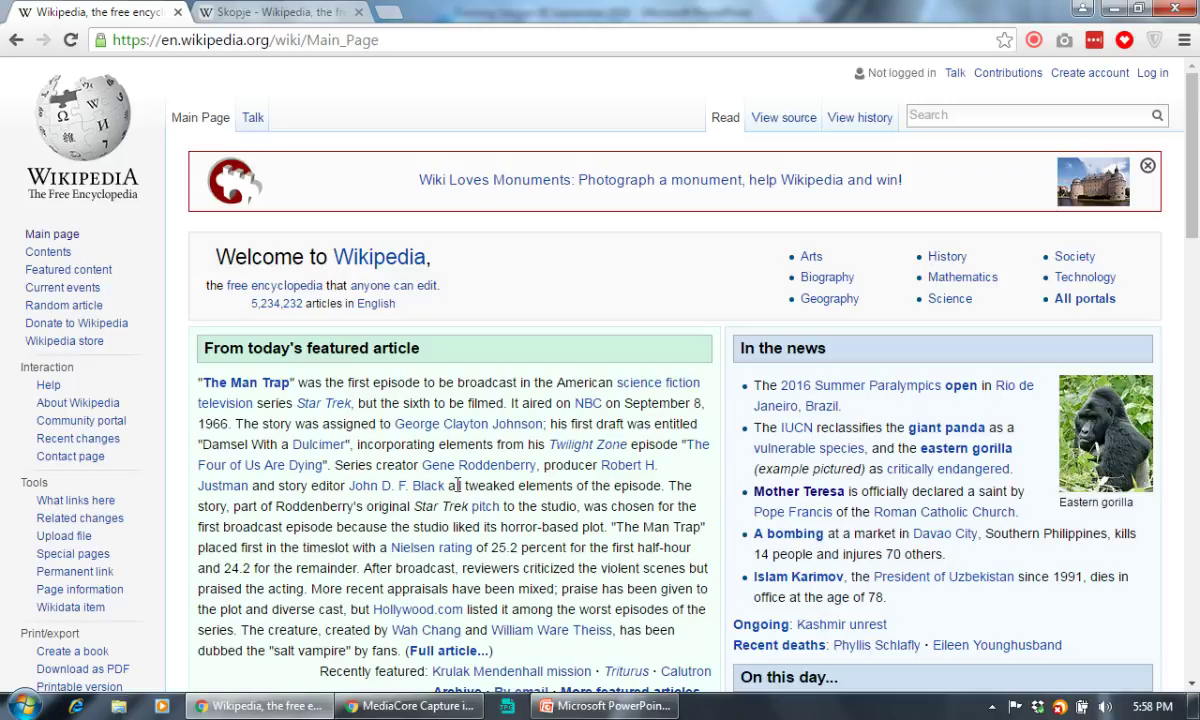
{"action": "scroll", "coordinate": [420, 565], "scroll_direction": "down", "scroll_amount": 12}
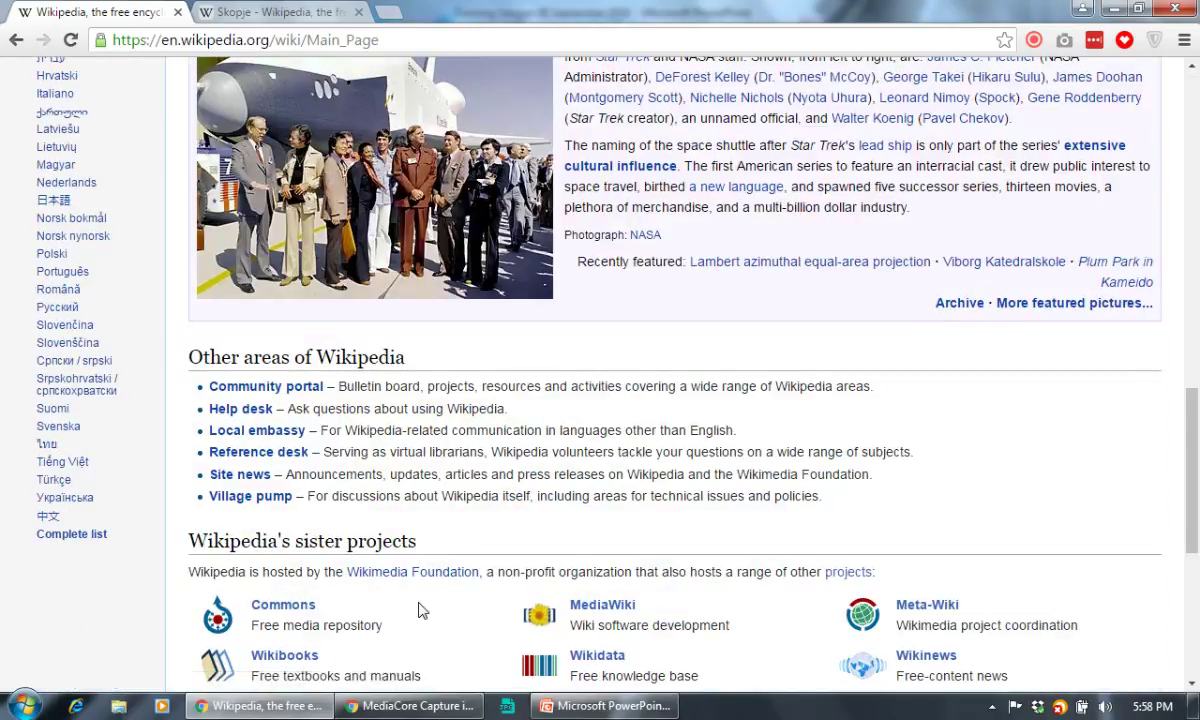
{"action": "scroll", "coordinate": [420, 611], "scroll_direction": "down", "scroll_amount": 5}
Switch to PowerPoint, present the Developing Community slide full screen, and end the slide show
{"action": "left_click", "coordinate": [600, 706]}
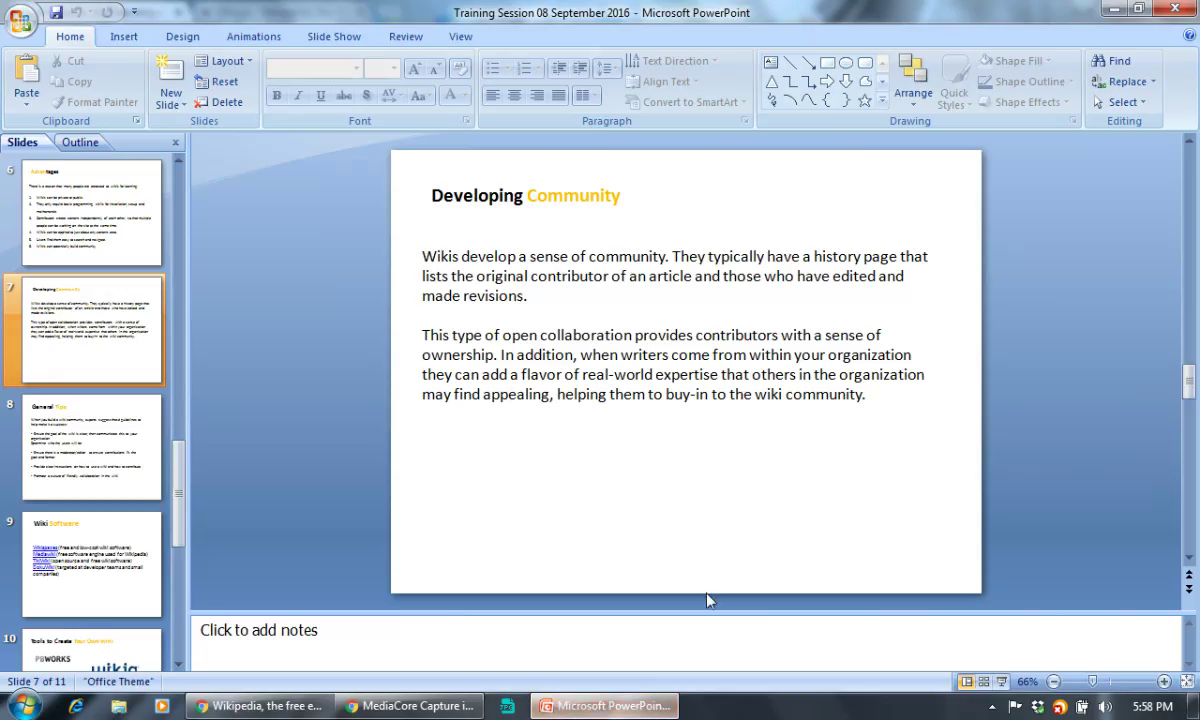
{"action": "left_click", "coordinate": [994, 686]}
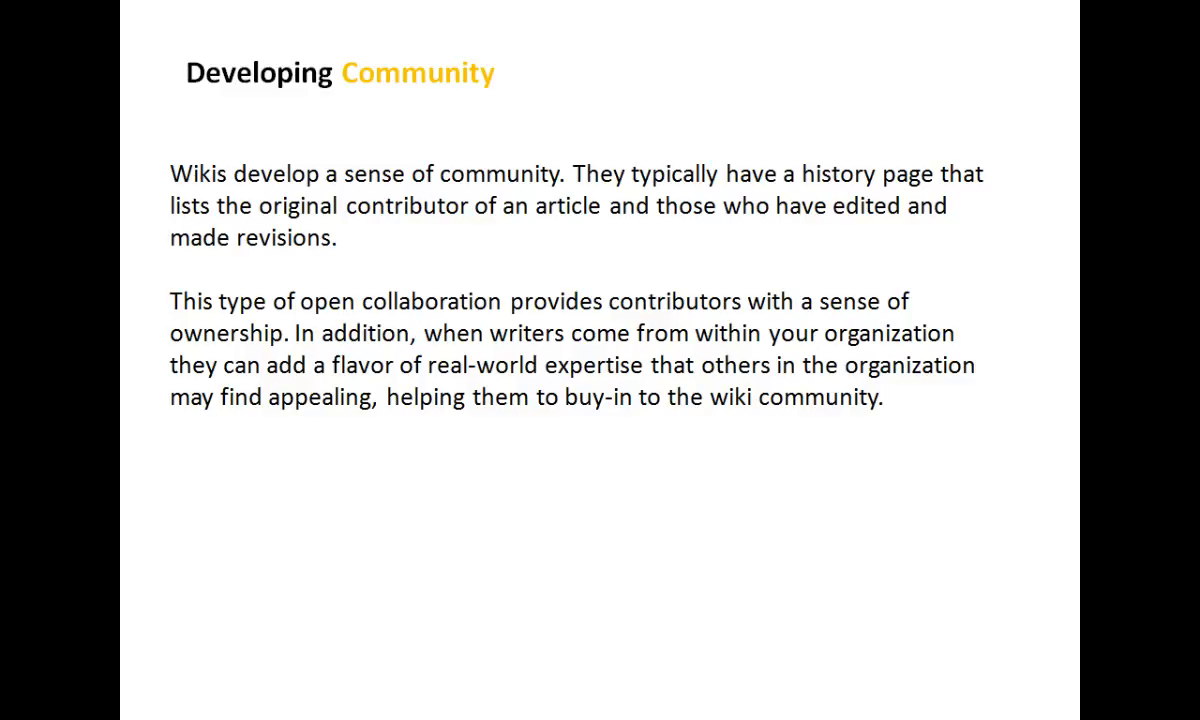
{"action": "key", "text": "Escape"}
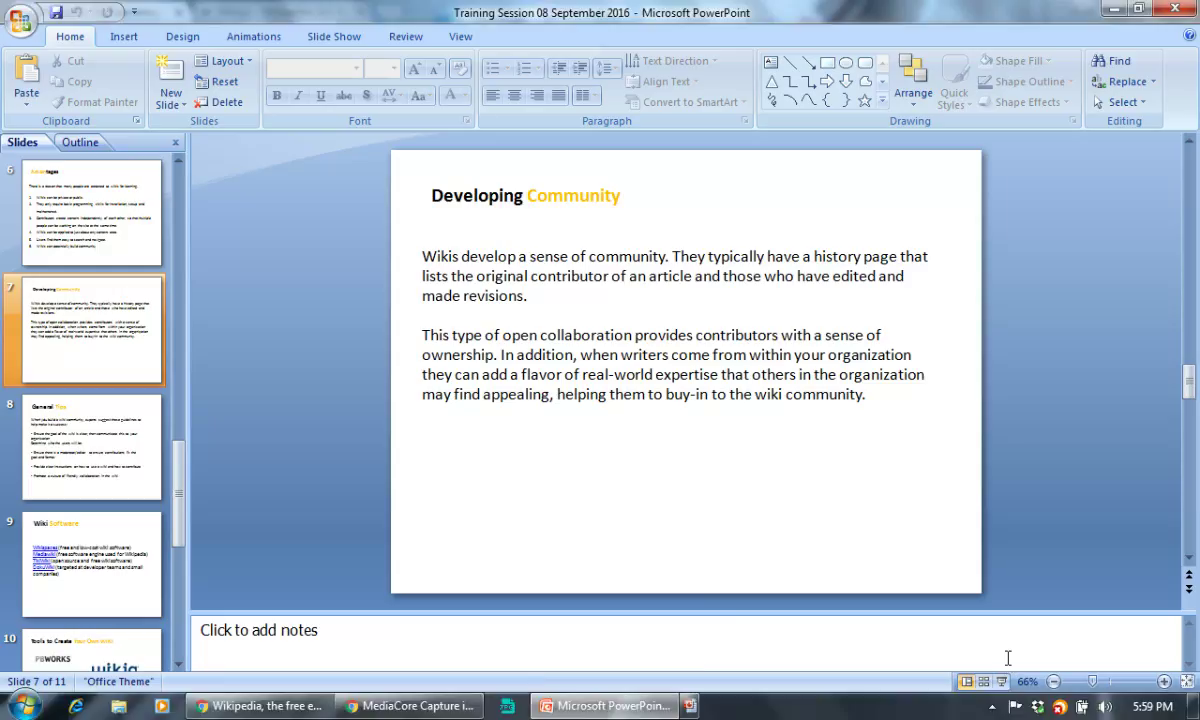
Switch to Chrome and open the Battle of Lake George article from the main page's On this day section
{"action": "left_click", "coordinate": [231, 710]}
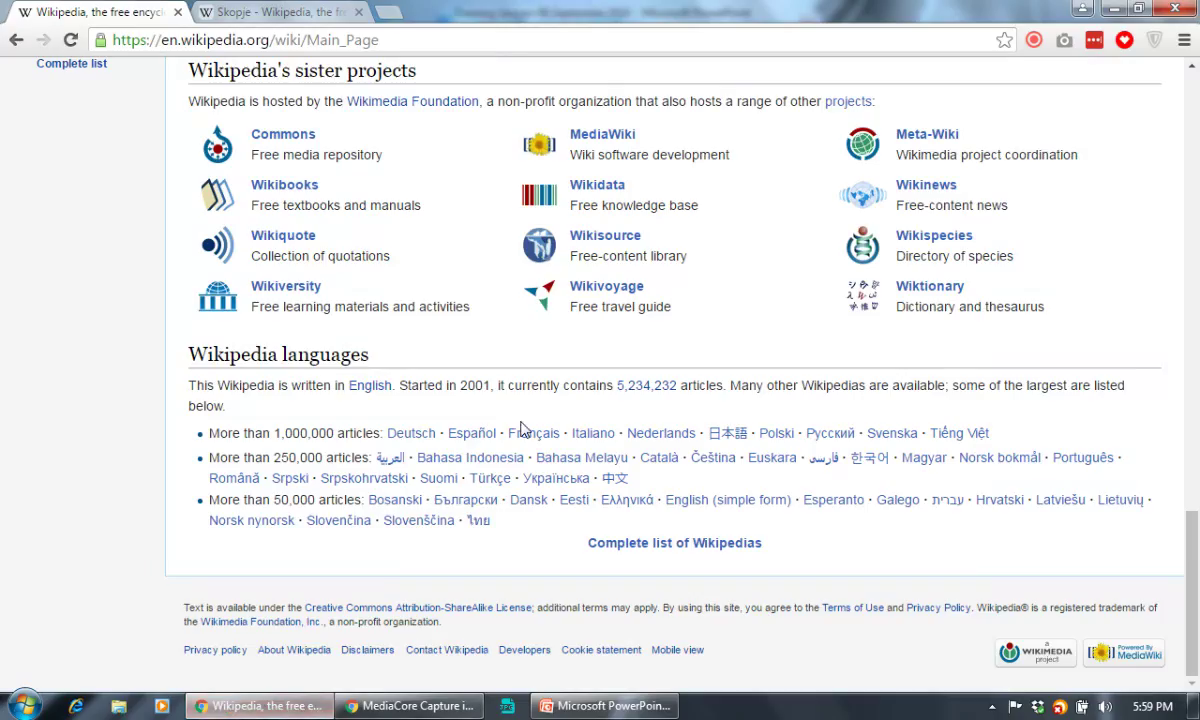
{"action": "scroll", "coordinate": [444, 390], "scroll_direction": "up", "scroll_amount": 10}
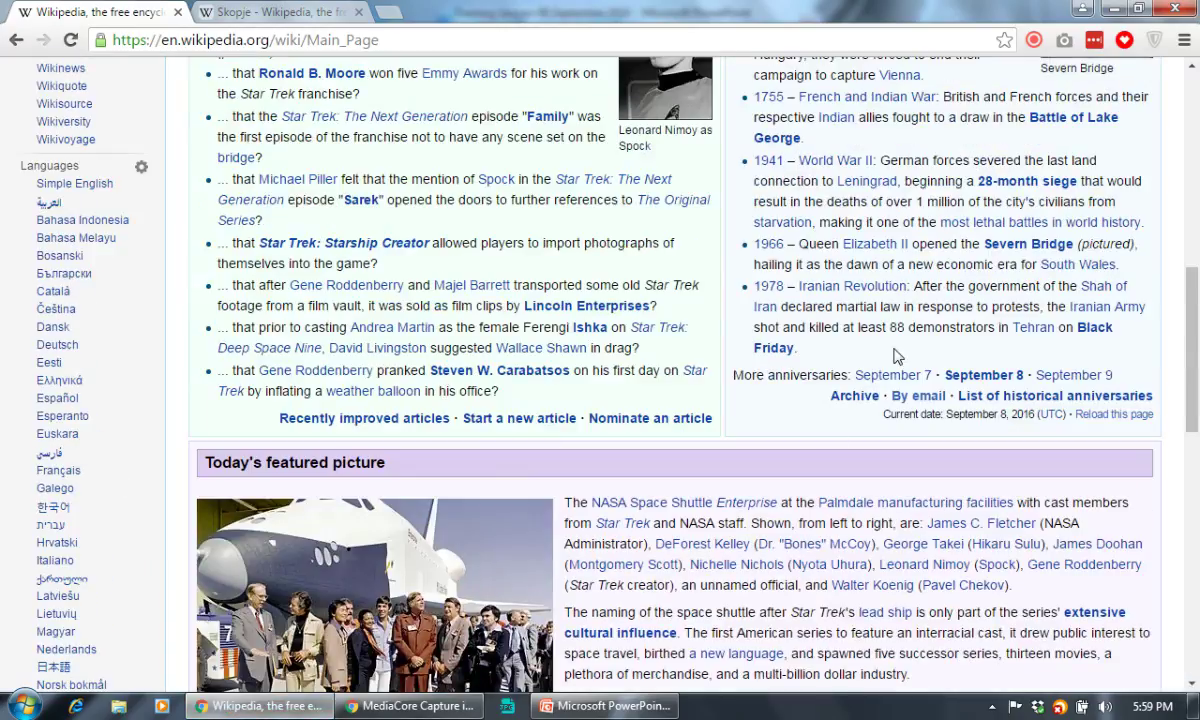
{"action": "scroll", "coordinate": [842, 335], "scroll_direction": "up", "scroll_amount": 1}
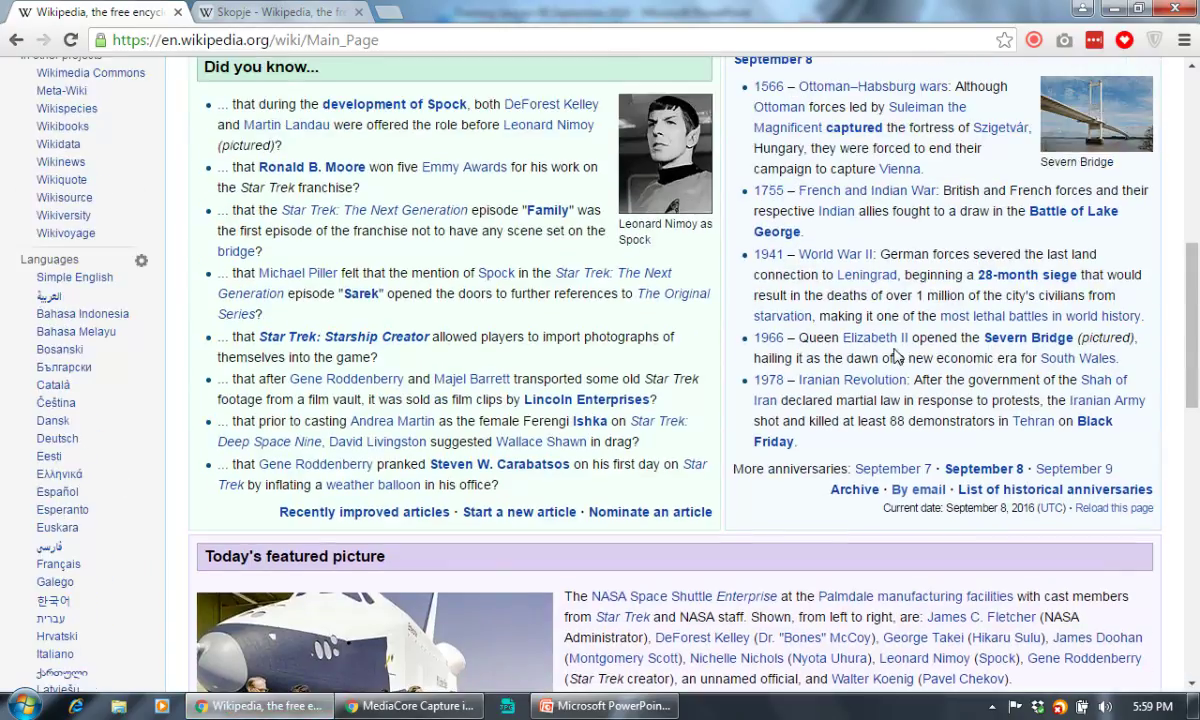
{"action": "left_click", "coordinate": [779, 234]}
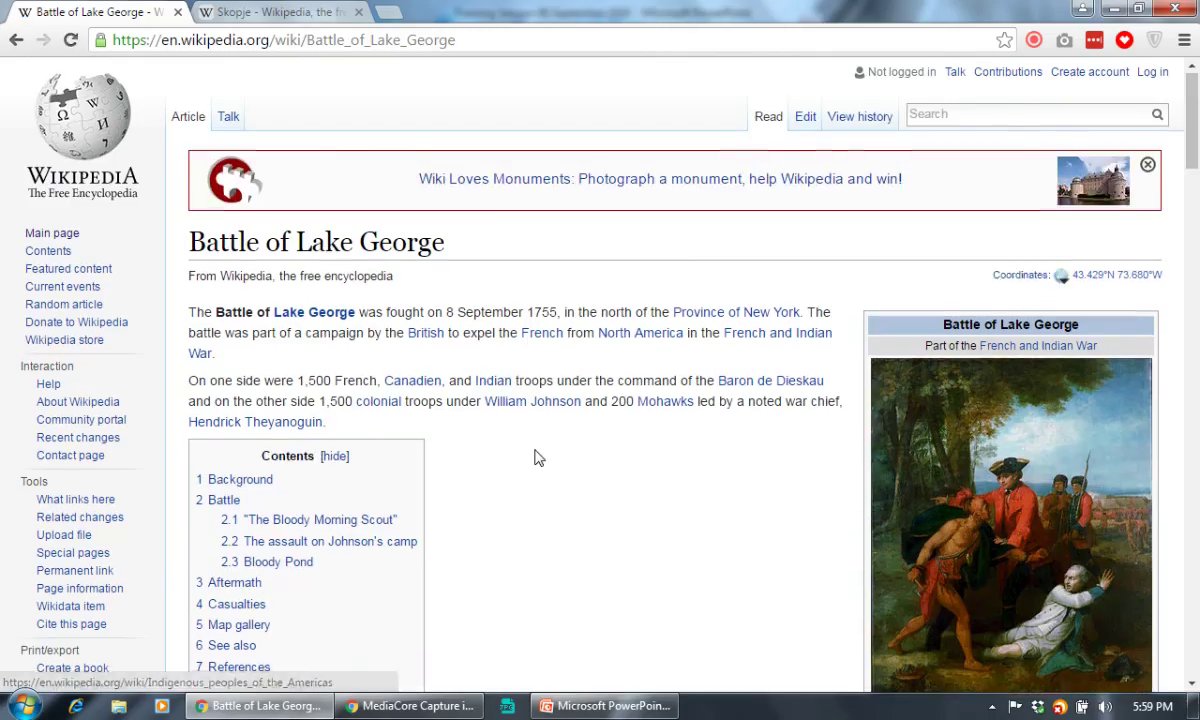
Open the article's References section for source editing and dismiss the welcome dialog by starting to edit
{"action": "scroll", "coordinate": [536, 455], "scroll_direction": "down", "scroll_amount": 15}
{"action": "scroll", "coordinate": [536, 455], "scroll_direction": "down", "scroll_amount": 10}
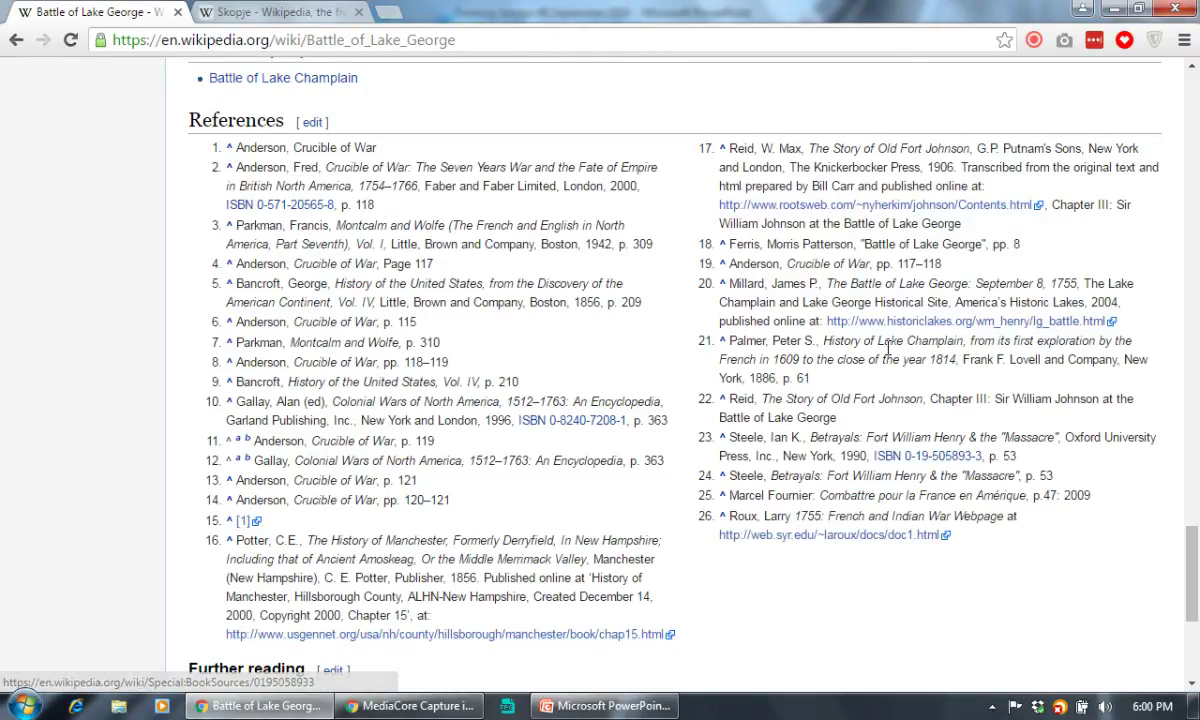
{"action": "left_click", "coordinate": [313, 124]}
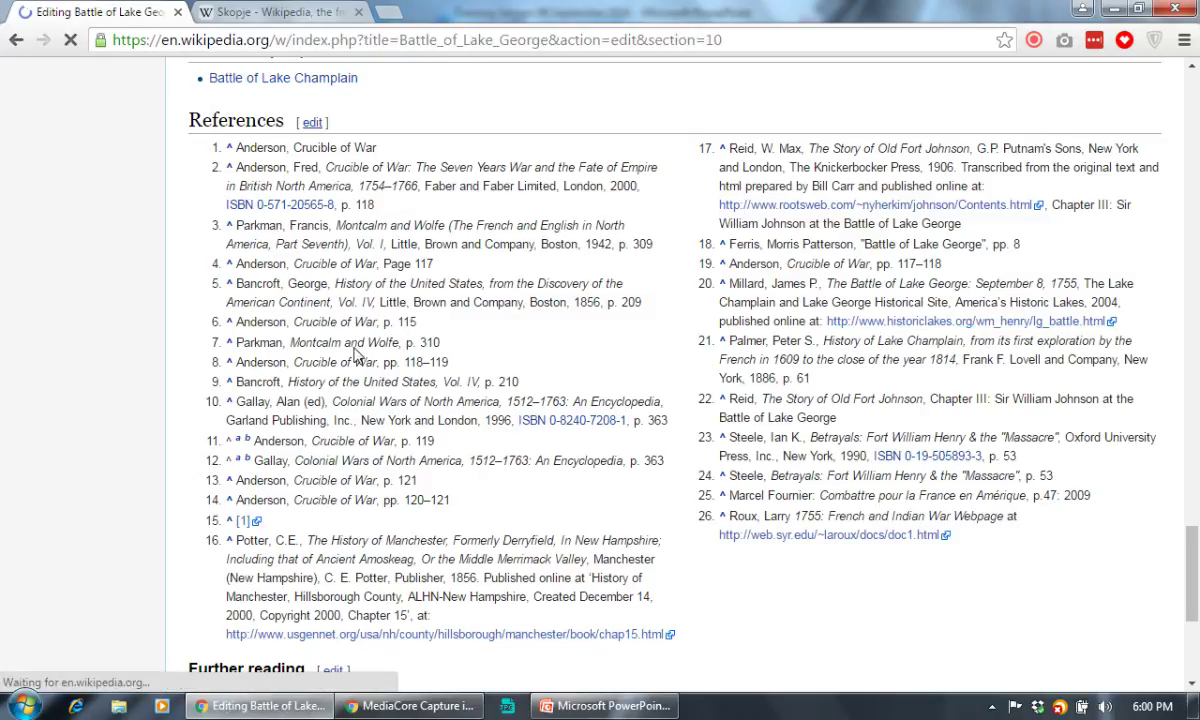
{"action": "scroll", "coordinate": [316, 367], "scroll_direction": "down", "scroll_amount": 2}
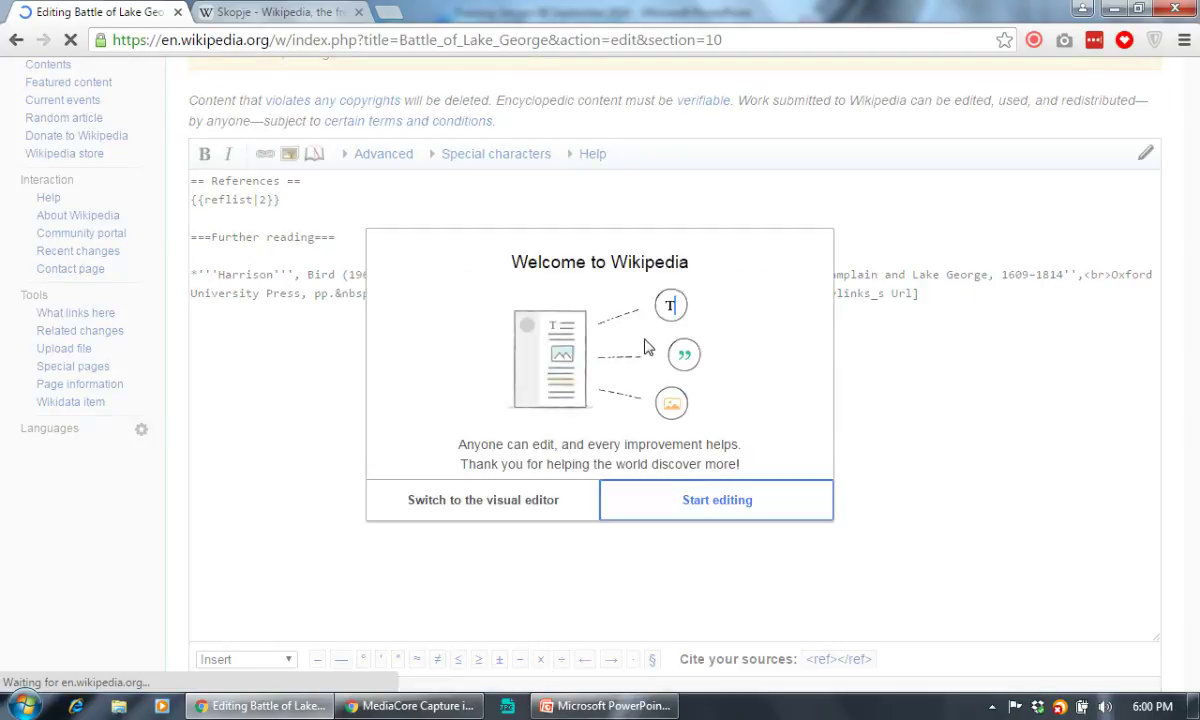
{"action": "left_click", "coordinate": [729, 505]}
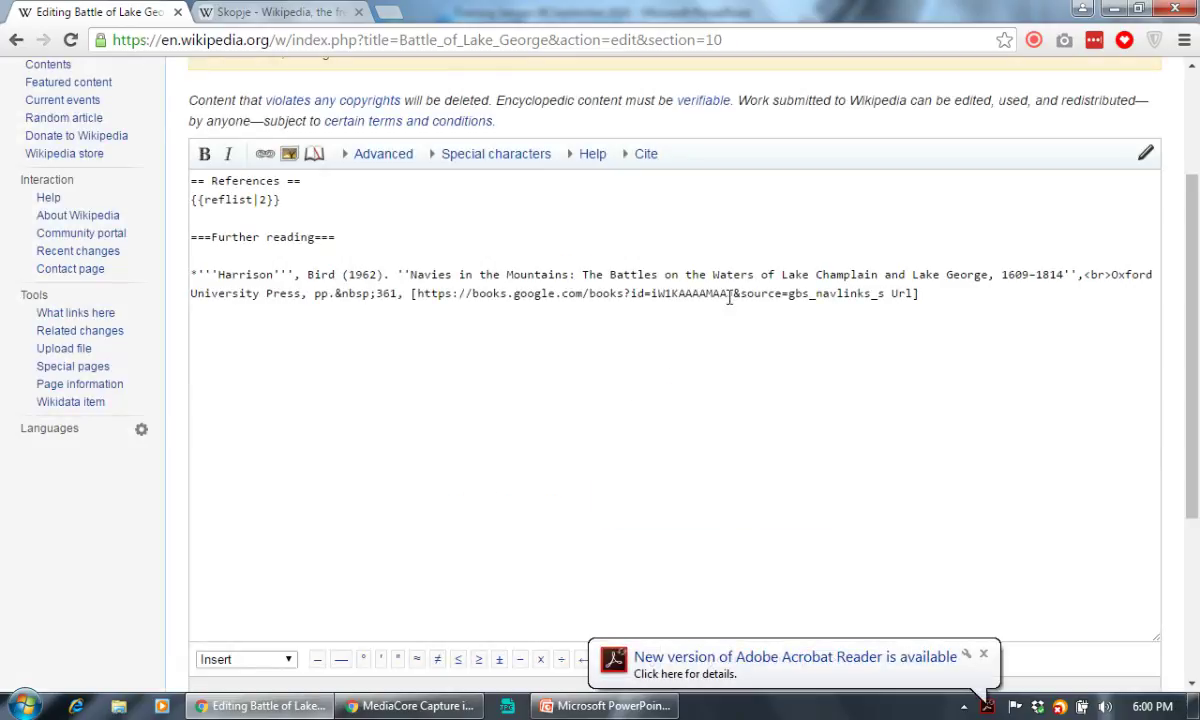
Highlight the Google Books link in the Further reading source text, clear the selection, and review the edit summary and saving options
{"action": "left_click_drag", "start_coordinate": [954, 299], "coordinate": [392, 283]}
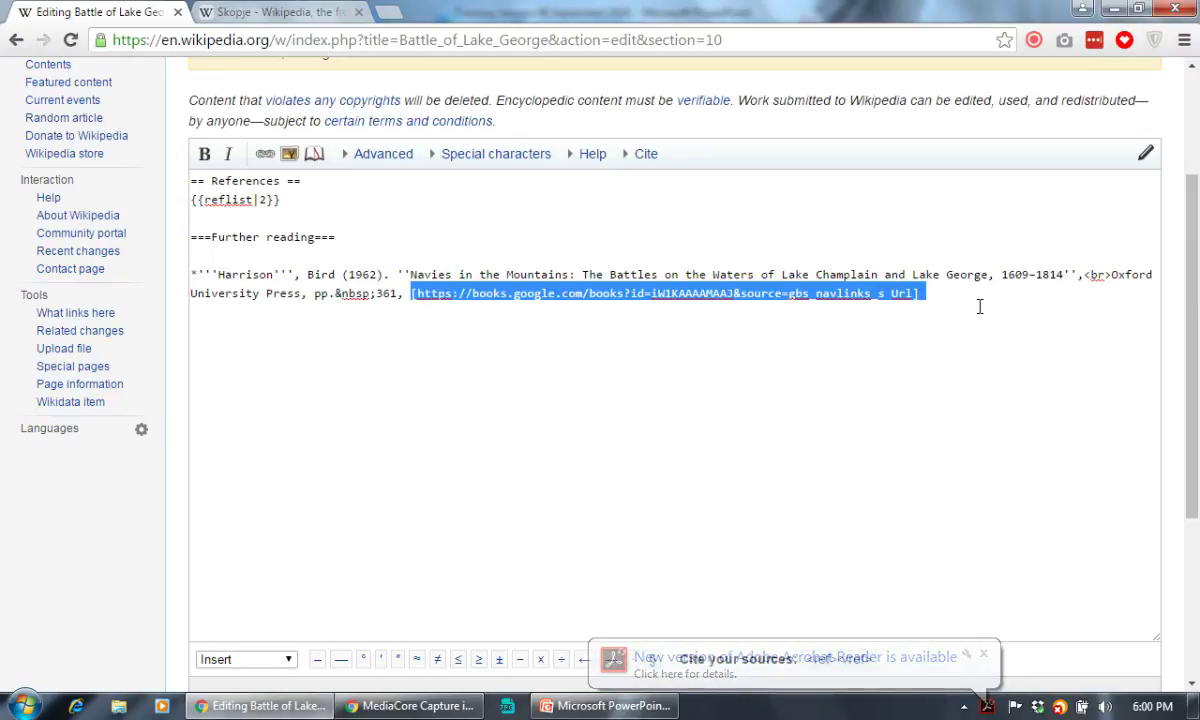
{"action": "left_click", "coordinate": [900, 311]}
{"action": "scroll", "coordinate": [905, 330], "scroll_direction": "down", "scroll_amount": 3}
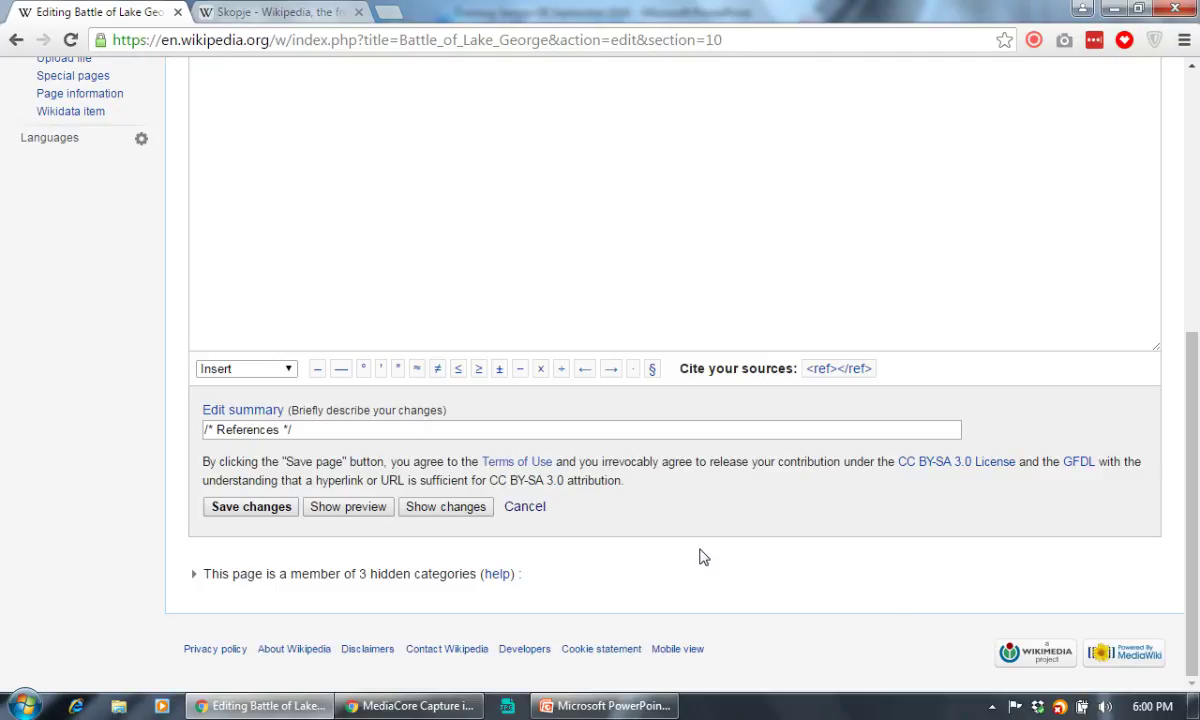
{"action": "scroll", "coordinate": [704, 557], "scroll_direction": "up", "scroll_amount": 3}
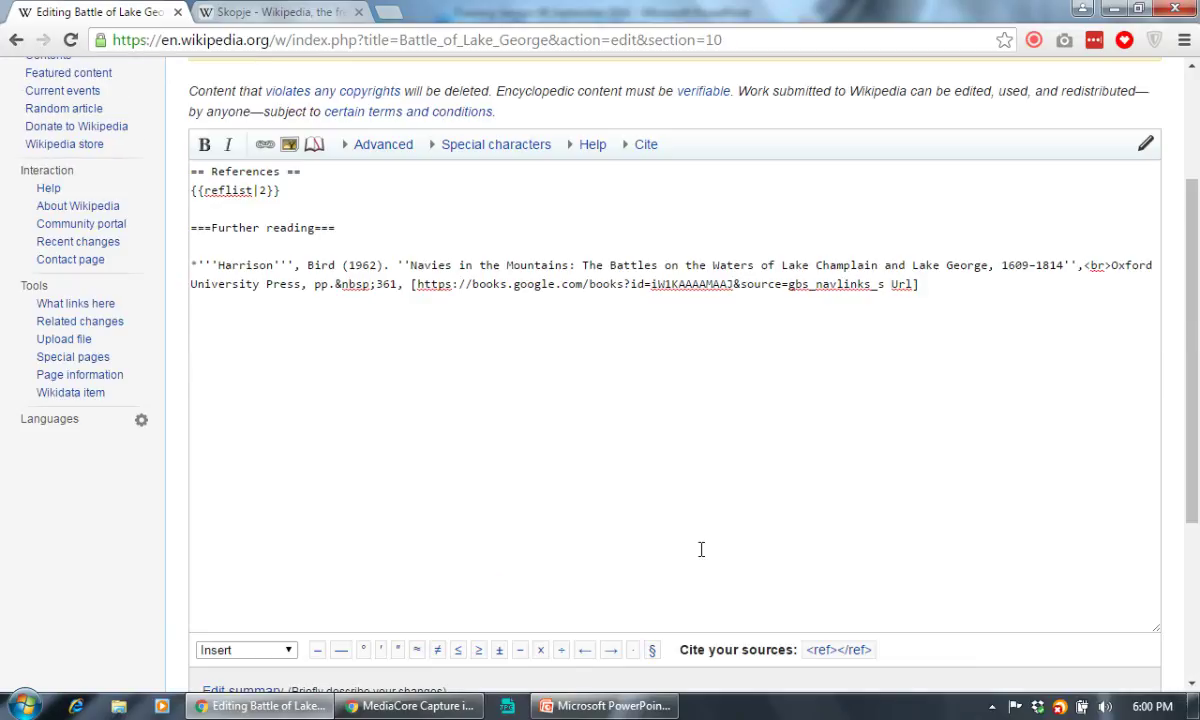
{"action": "scroll", "coordinate": [701, 549], "scroll_direction": "up", "scroll_amount": 2}
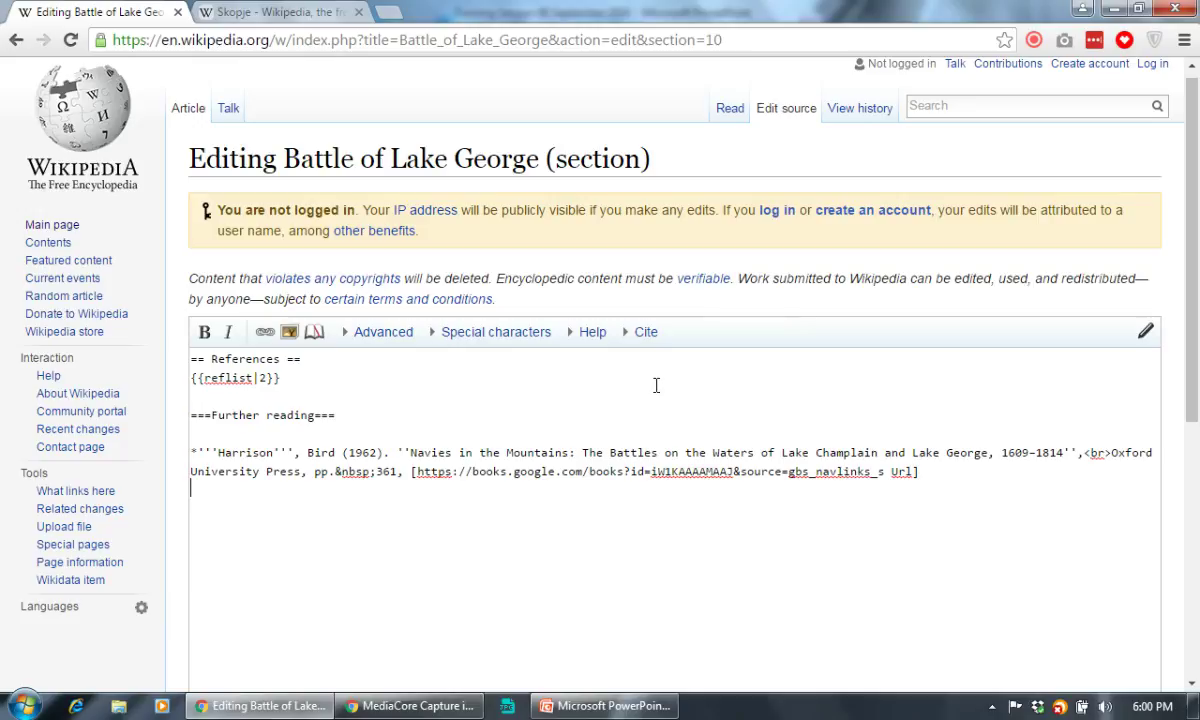
Highlight the notice about copyright and verifiable content above the section's source editor, and clear the selection
{"action": "scroll", "coordinate": [656, 382], "scroll_direction": "up", "scroll_amount": 1}
{"action": "left_click_drag", "start_coordinate": [215, 288], "coordinate": [1108, 289]}
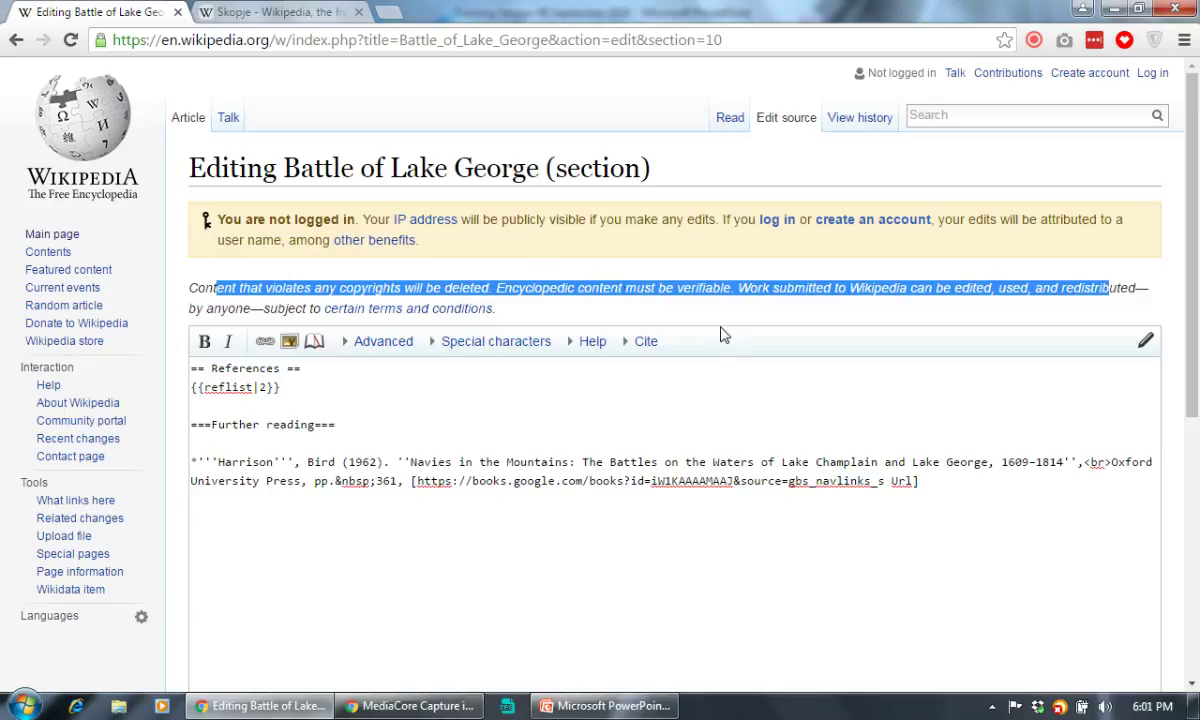
{"action": "left_click", "coordinate": [682, 306]}
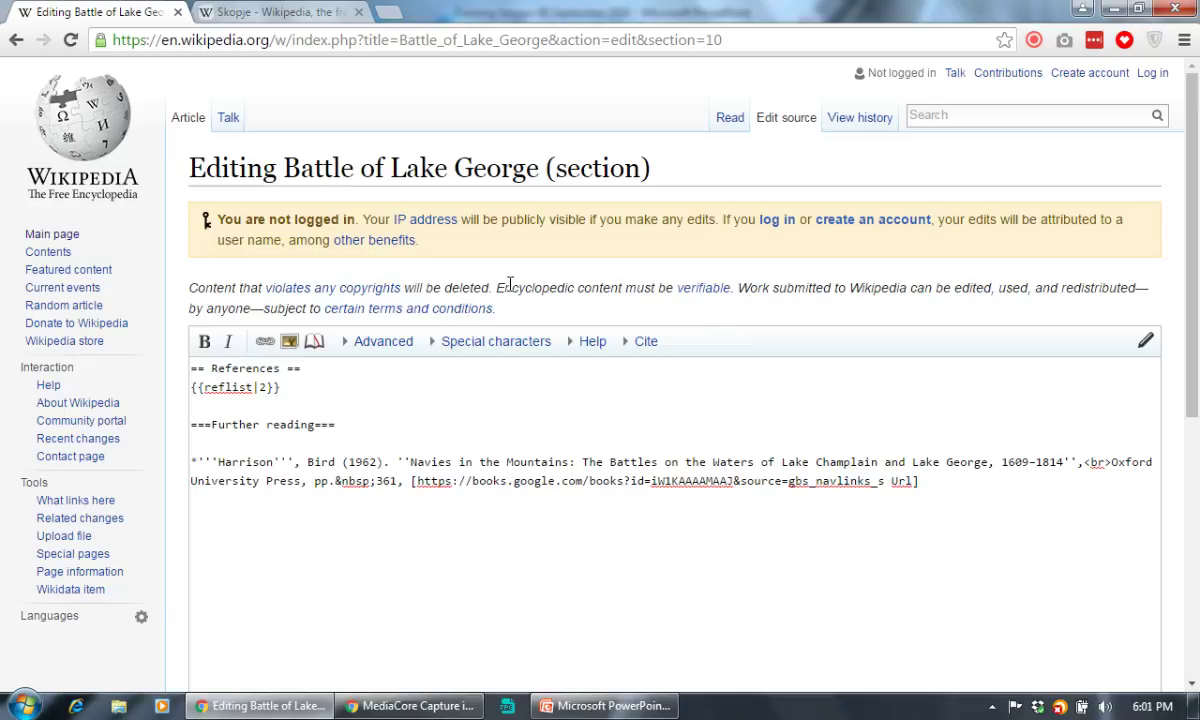
Copy the word "Encyclopedic" from the notice above the source editor
{"action": "left_click_drag", "start_coordinate": [498, 290], "coordinate": [578, 294]}
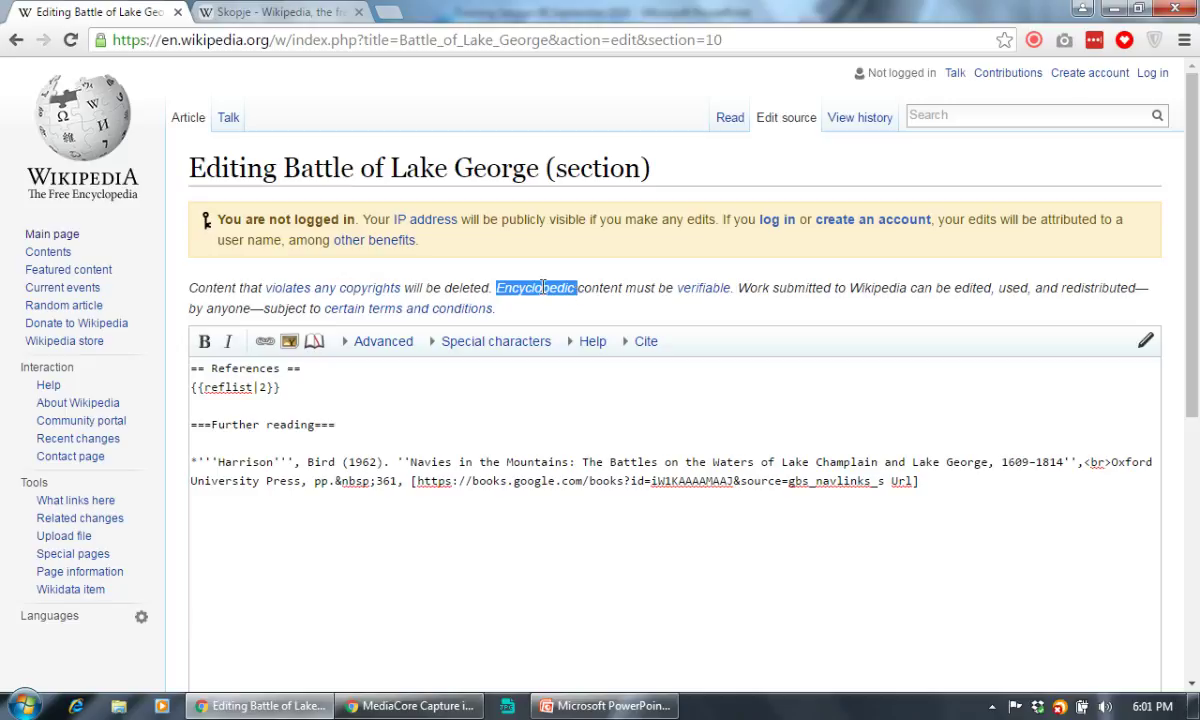
{"action": "right_click", "coordinate": [543, 288]}
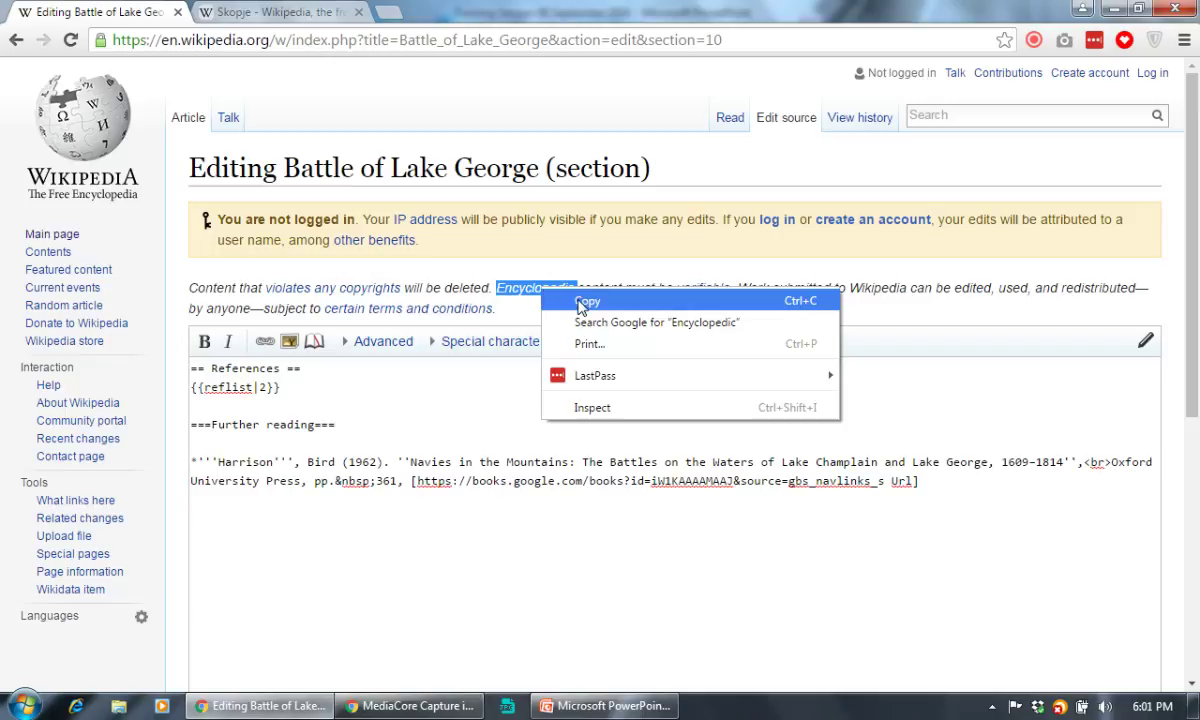
{"action": "left_click", "coordinate": [585, 302]}
In a new browser tab, paste the copied word, change it to "Encyclopedia", and search Google for it
{"action": "left_click", "coordinate": [270, 10]}
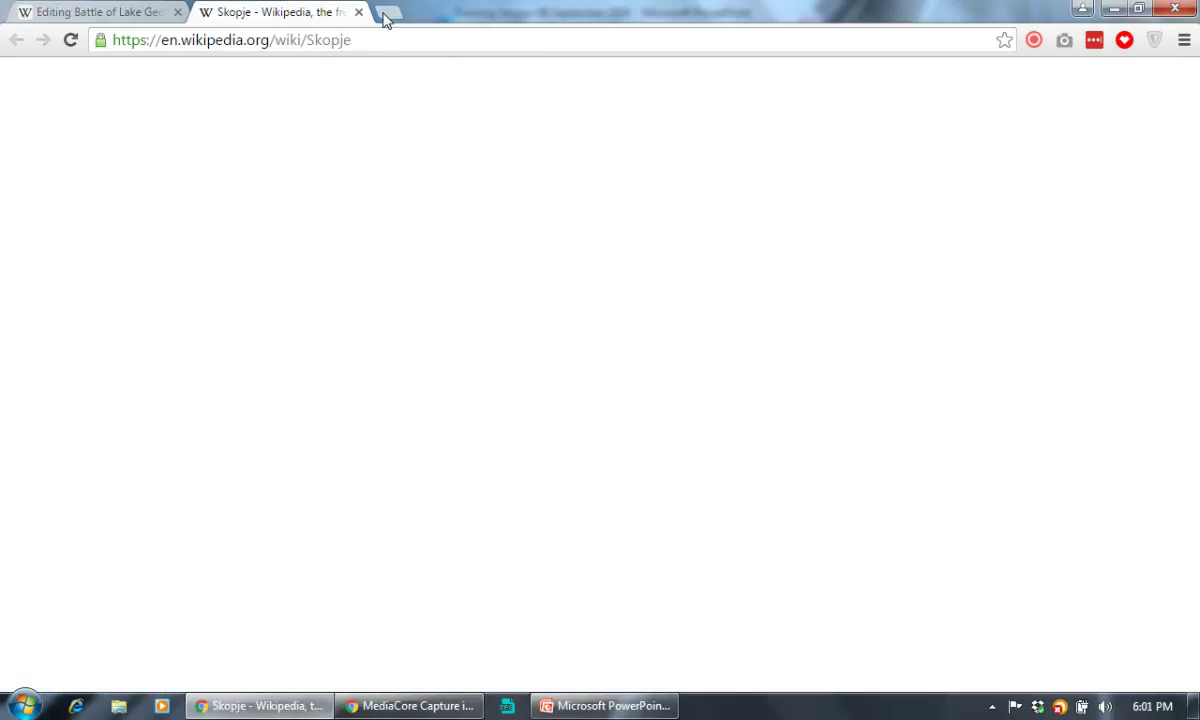
{"action": "left_click", "coordinate": [387, 20]}
{"action": "right_click", "coordinate": [412, 36]}
{"action": "left_click", "coordinate": [485, 126]}
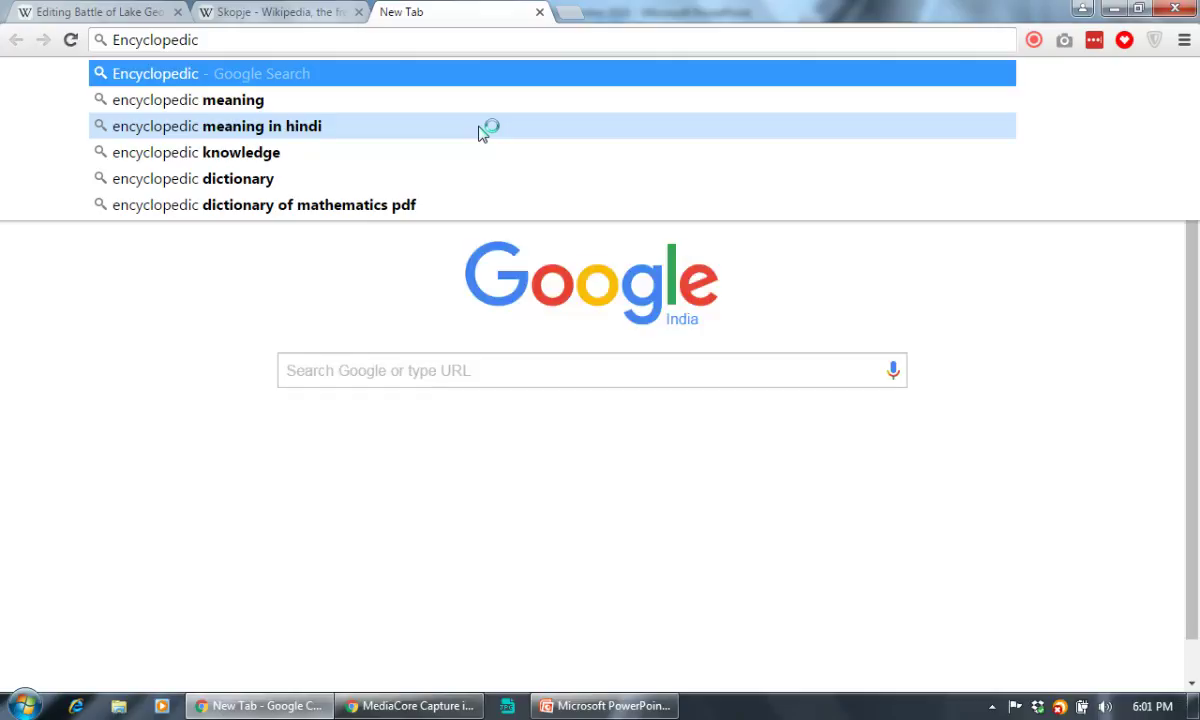
{"action": "key", "text": "BackSpace"}
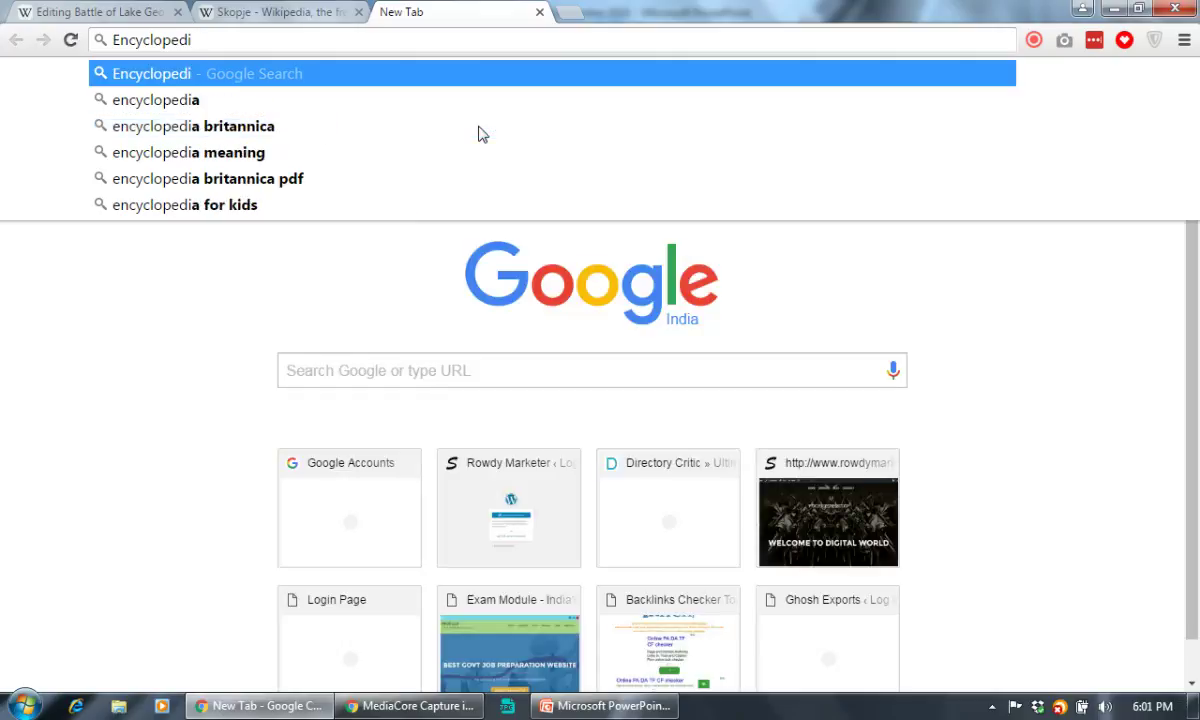
{"action": "type", "text": "a"}
{"action": "key", "text": "Return"}
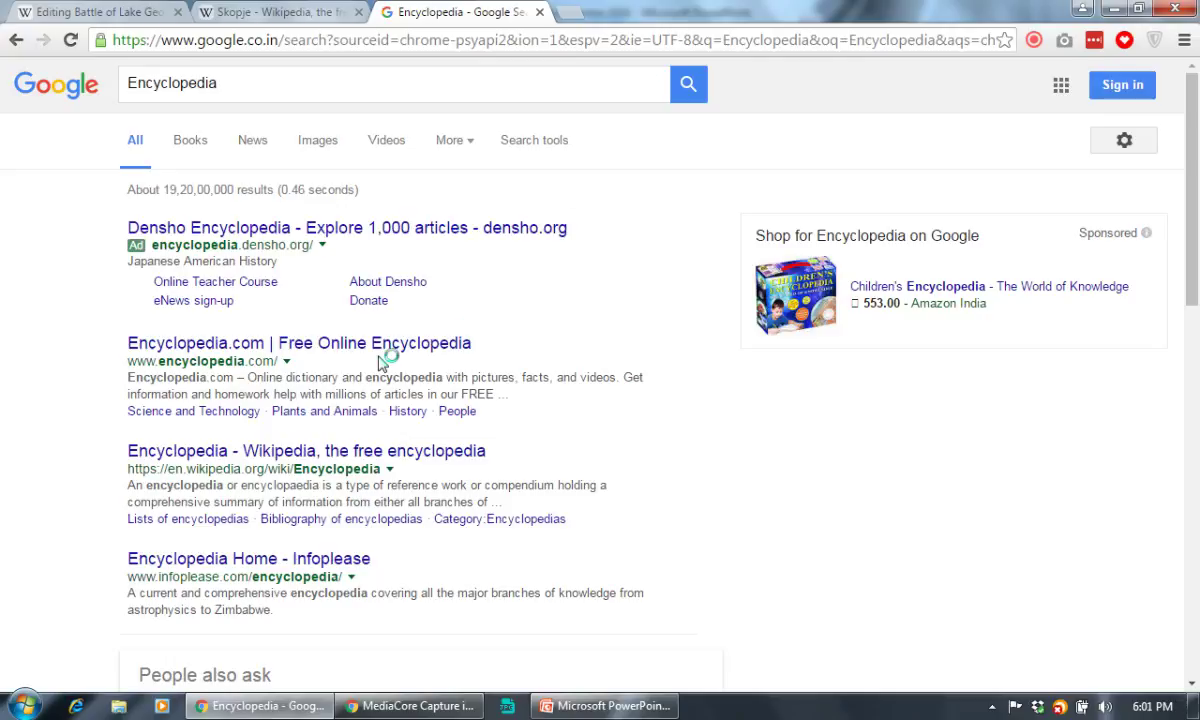
Open the Encyclopedia.com result in a new tab and Wikipedia's Encyclopedia result in two more tabs
{"action": "right_click", "coordinate": [455, 350]}
{"action": "left_click", "coordinate": [500, 357]}
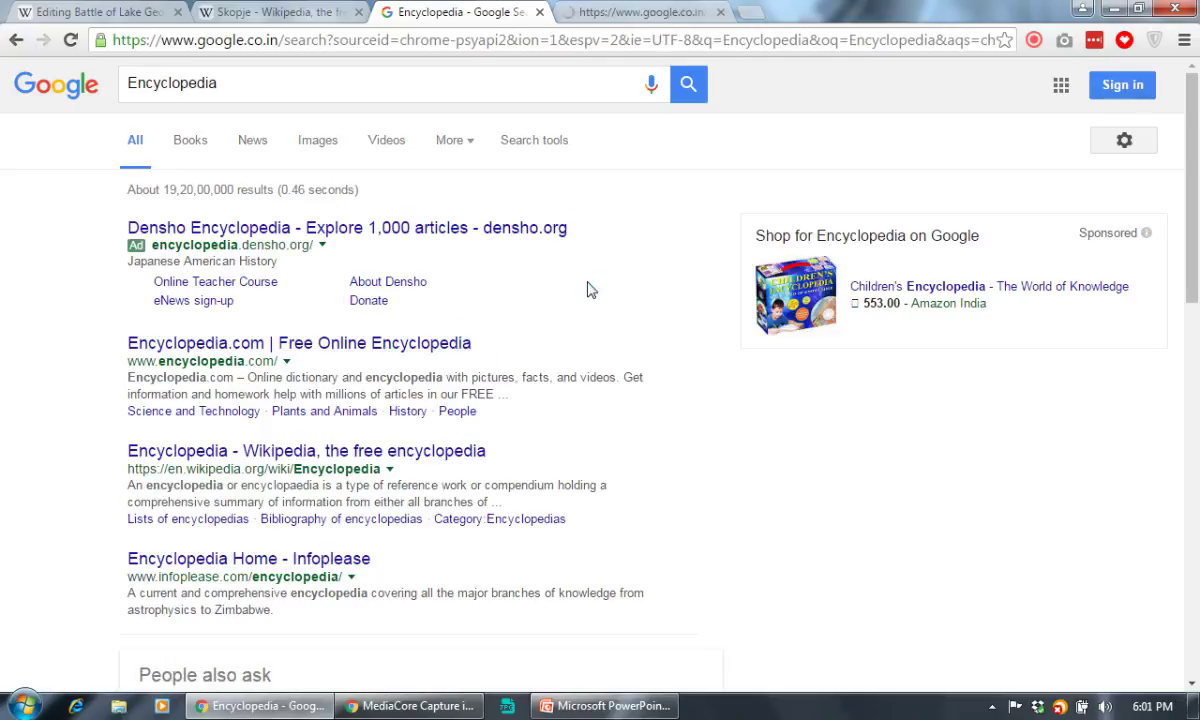
{"action": "right_click", "coordinate": [433, 455]}
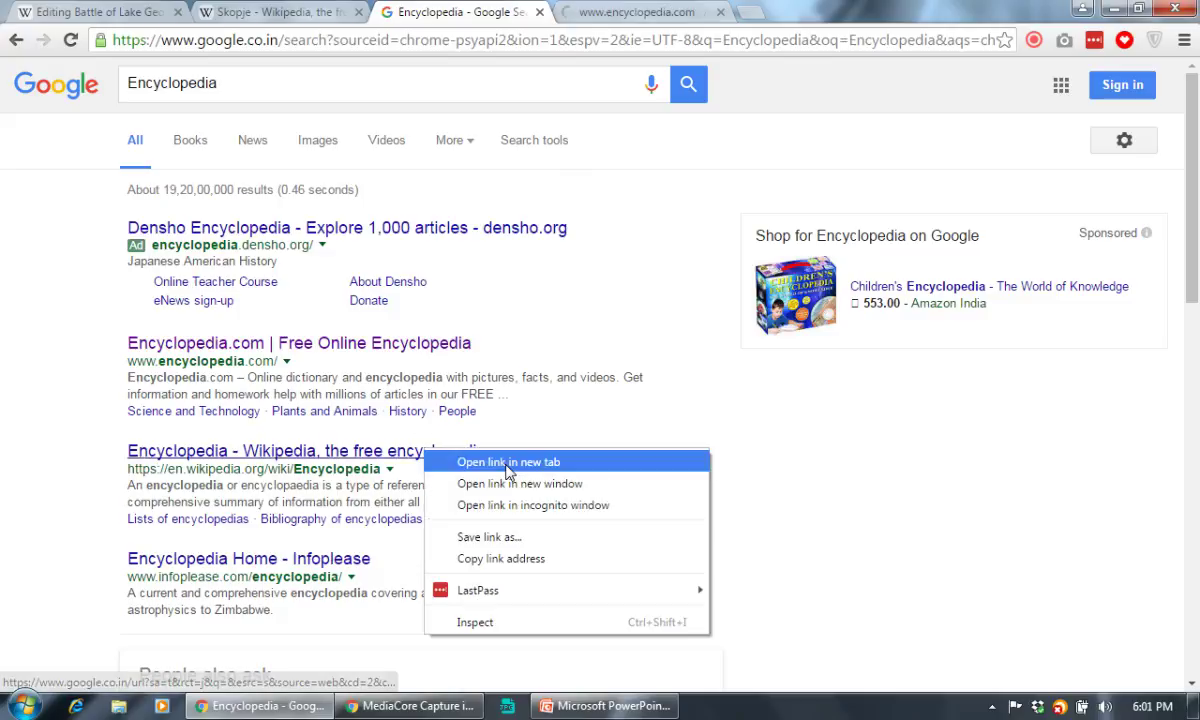
{"action": "left_click", "coordinate": [505, 461]}
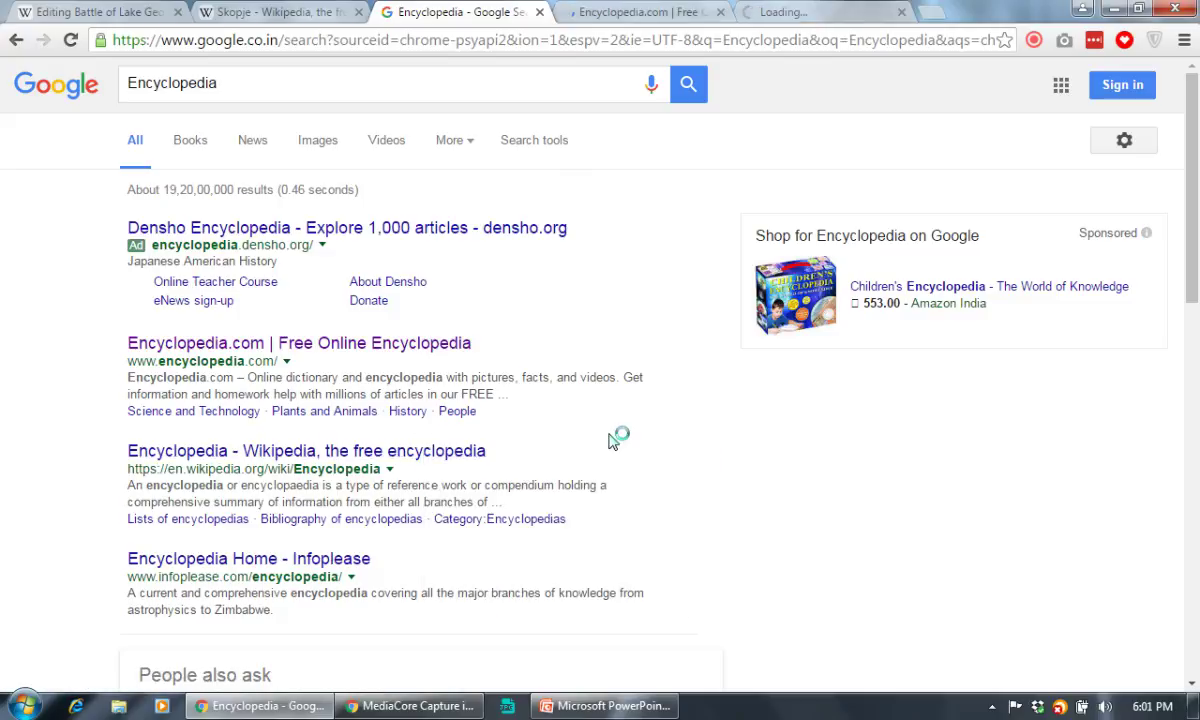
{"action": "right_click", "coordinate": [428, 451]}
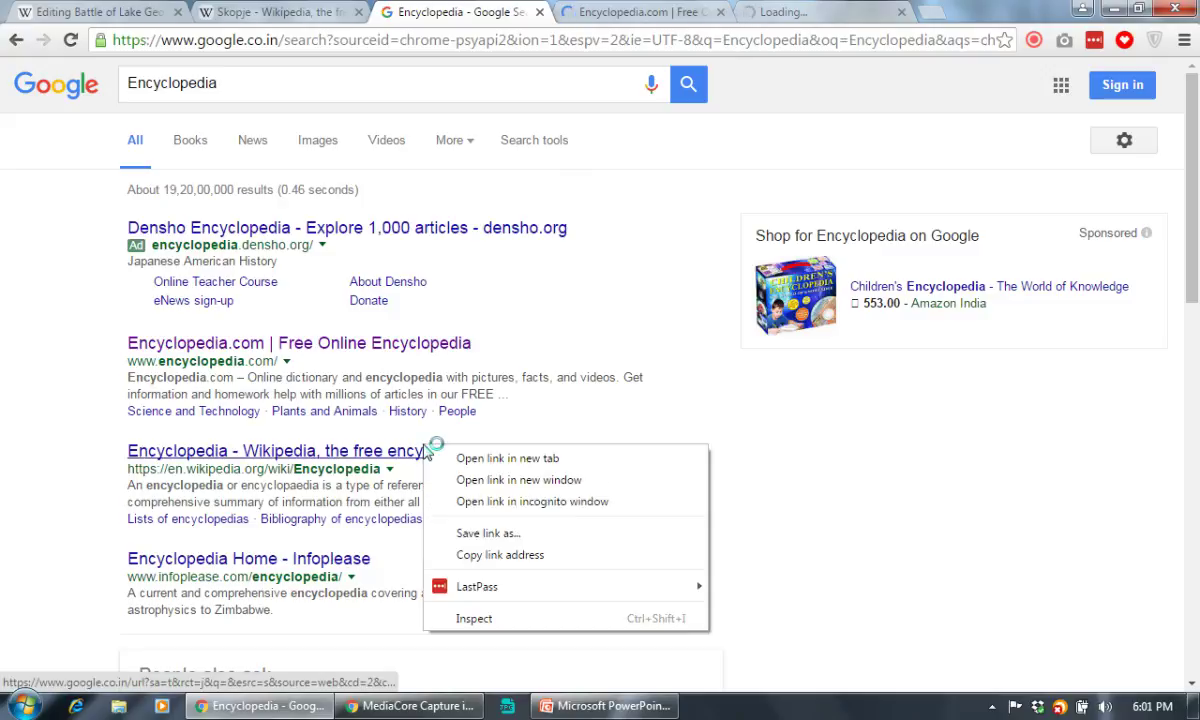
{"action": "right_click", "coordinate": [420, 449]}
{"action": "left_click", "coordinate": [463, 458]}
Look through the Encyclopedia.com home page, from the featured topics to the other popular topics
{"action": "left_click", "coordinate": [605, 10]}
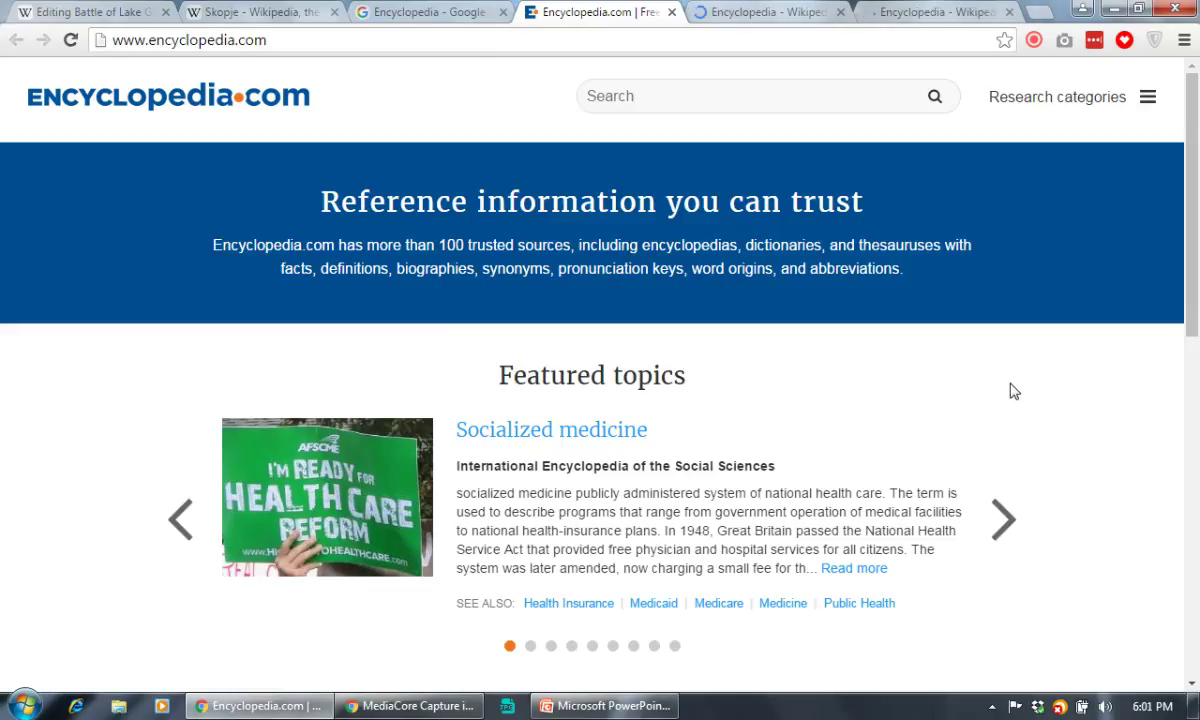
{"action": "scroll", "coordinate": [1010, 390], "scroll_direction": "down", "scroll_amount": 5}
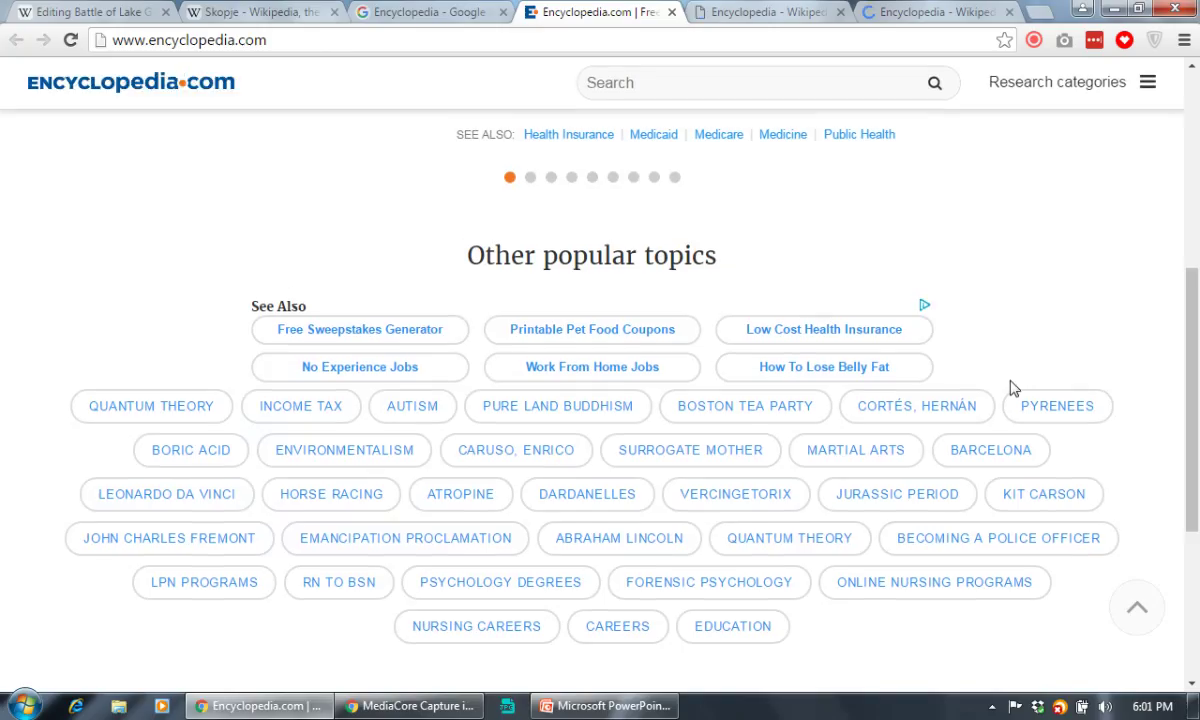
{"action": "scroll", "coordinate": [1010, 385], "scroll_direction": "down", "scroll_amount": 5}
Highlight "the free encyclopedia" under the title of Wikipedia's Encyclopedia article and read the article's introduction
{"action": "left_click", "coordinate": [753, 12]}
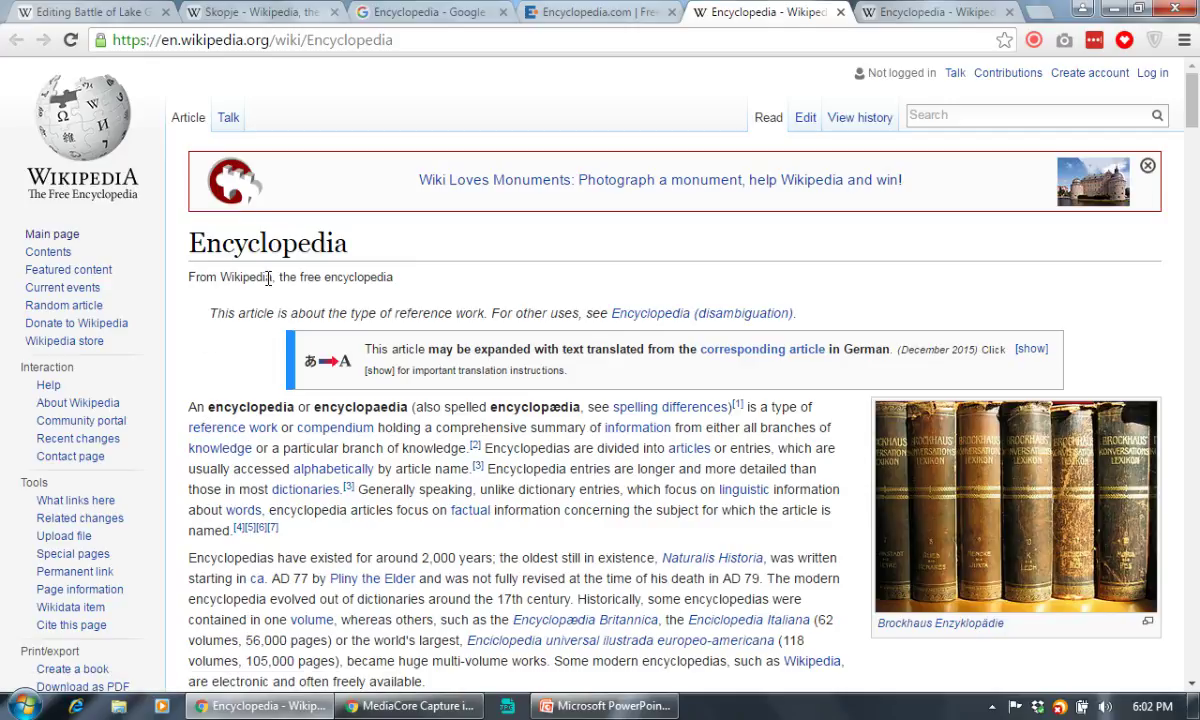
{"action": "left_click_drag", "start_coordinate": [283, 277], "coordinate": [530, 287]}
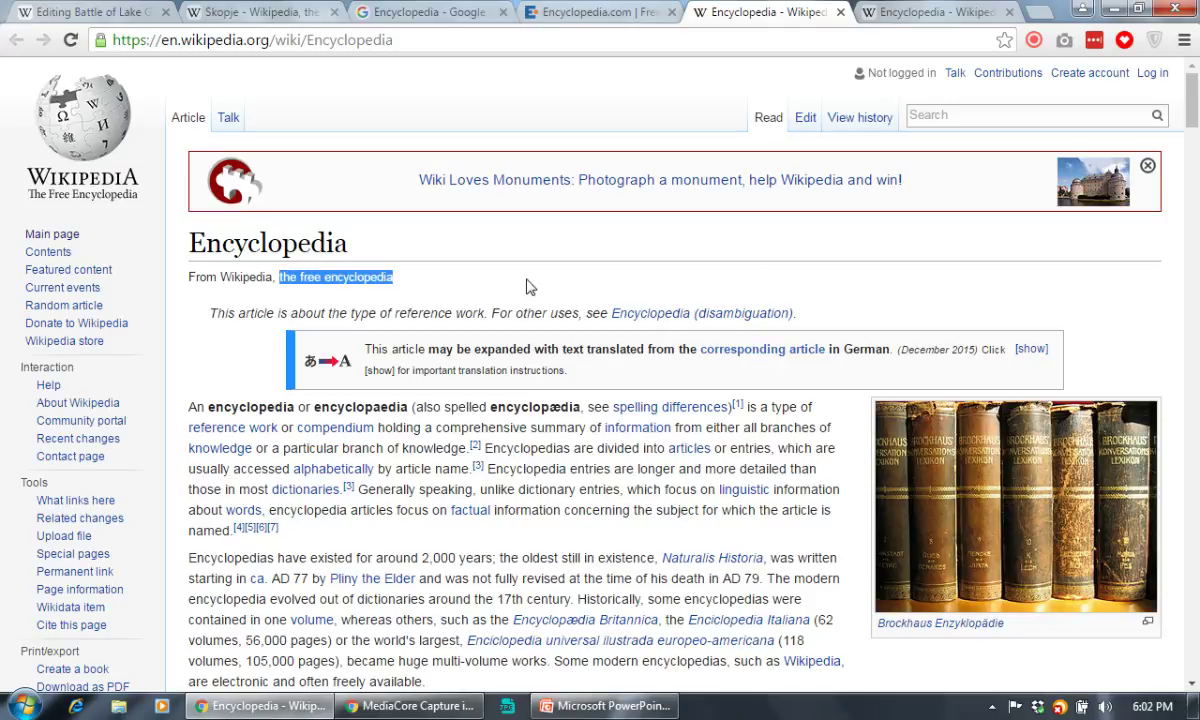
{"action": "scroll", "coordinate": [535, 312], "scroll_direction": "down", "scroll_amount": 2}
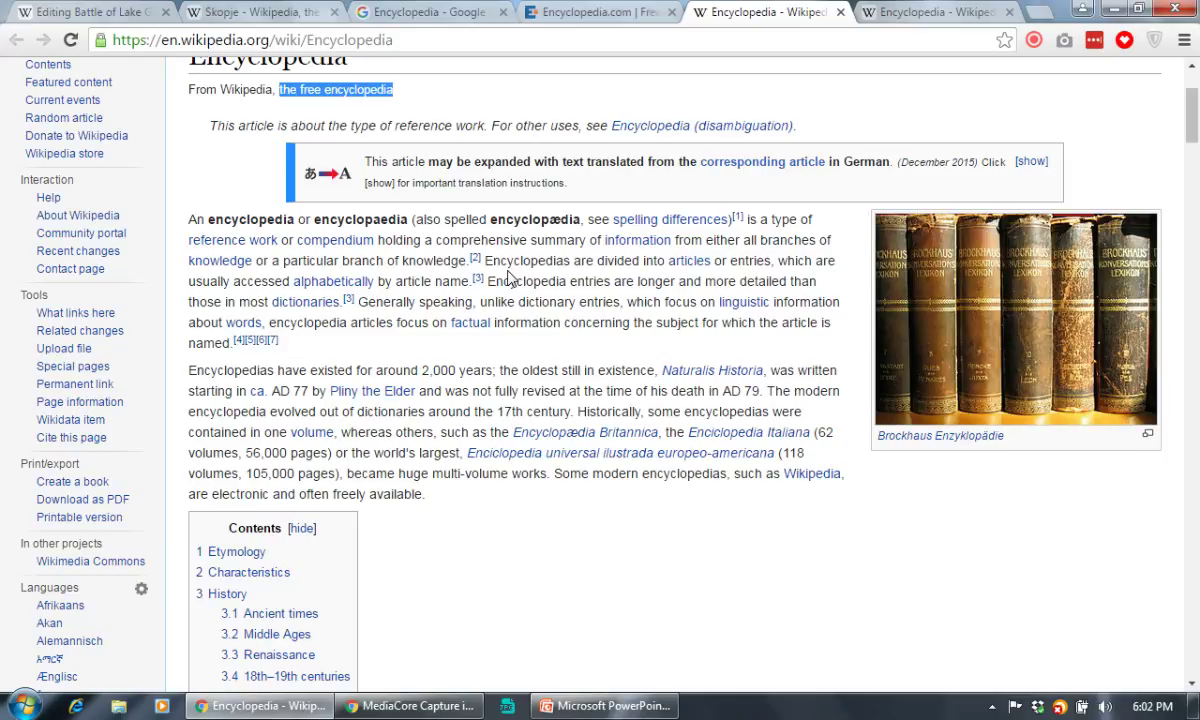
{"action": "scroll", "coordinate": [510, 278], "scroll_direction": "down", "scroll_amount": 1}
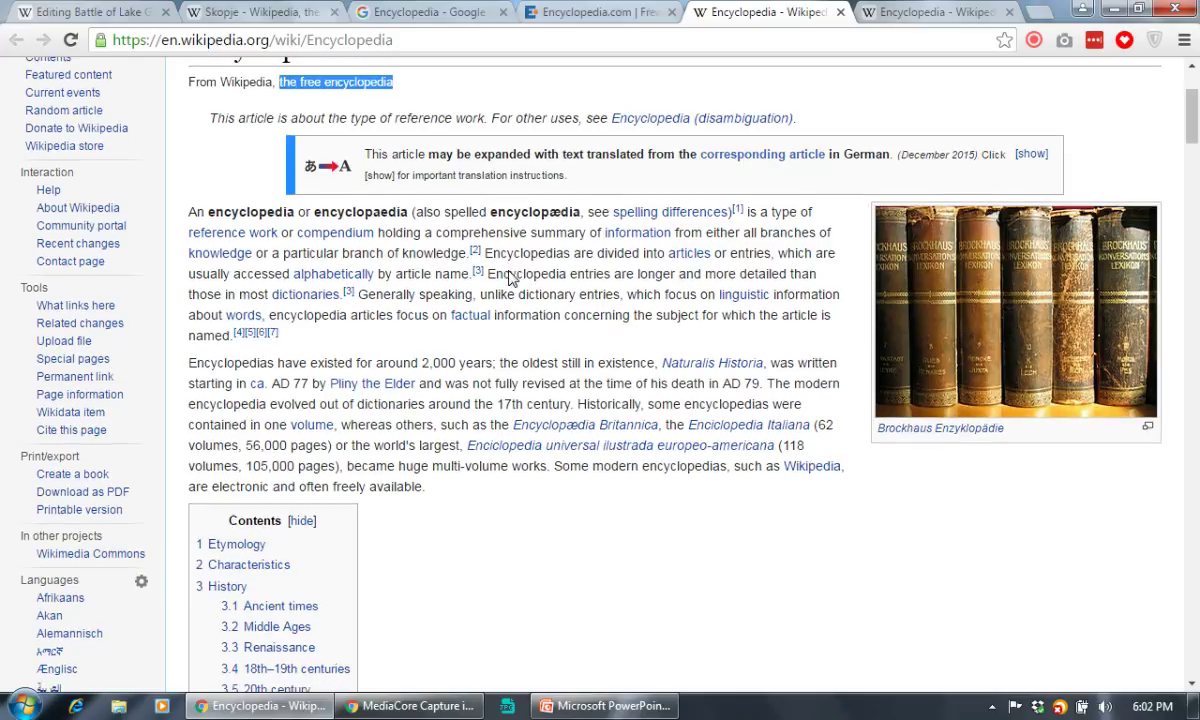
In the second copy of the Encyclopedia article, look over the contents list and the Etymology and Characteristics sections
{"action": "left_click", "coordinate": [902, 10]}
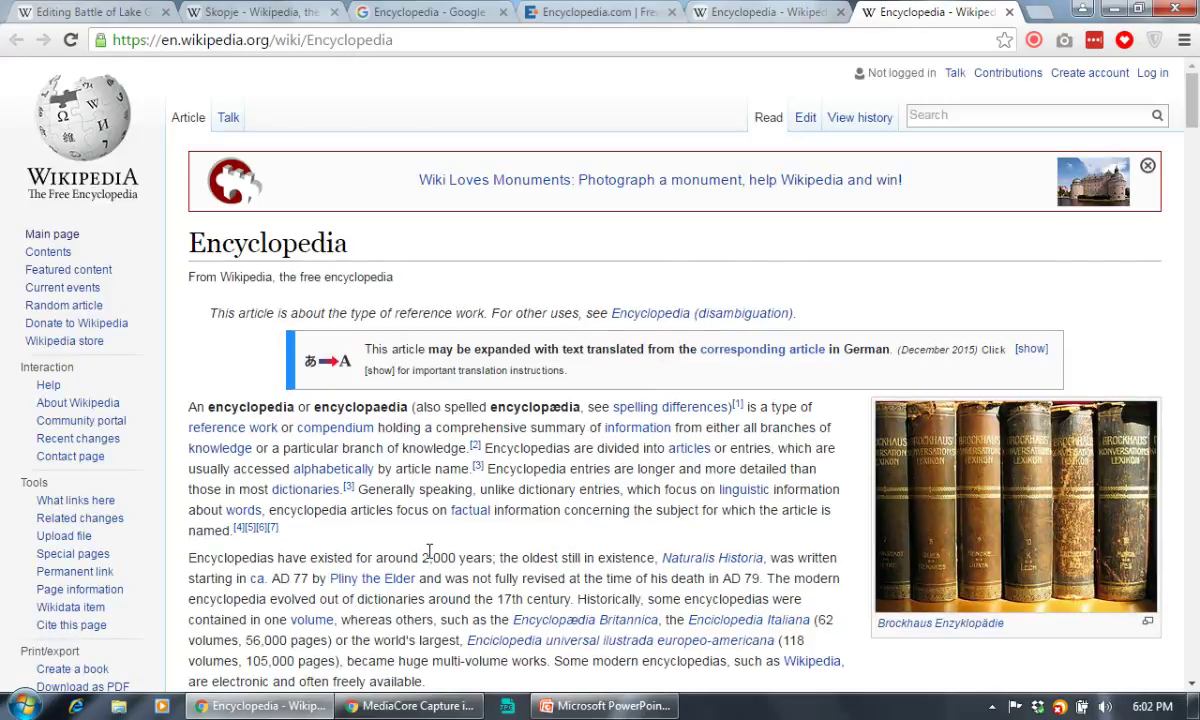
{"action": "scroll", "coordinate": [429, 553], "scroll_direction": "down", "scroll_amount": 1}
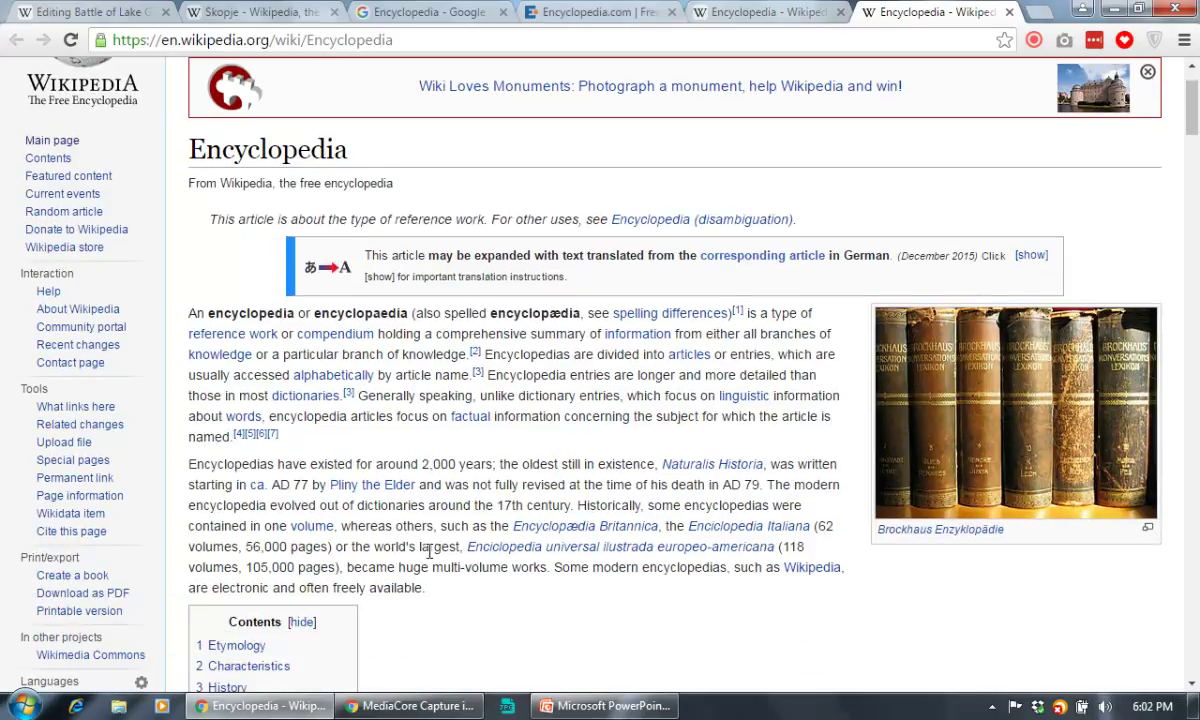
{"action": "scroll", "coordinate": [432, 550], "scroll_direction": "down", "scroll_amount": 5}
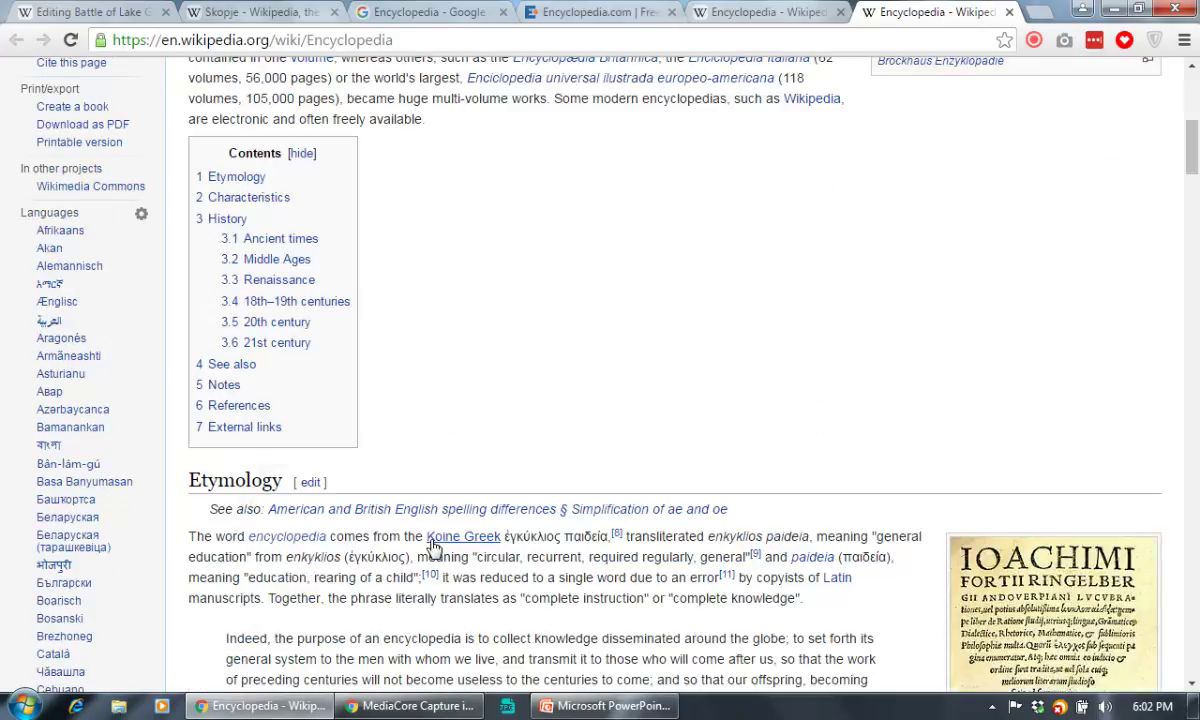
{"action": "scroll", "coordinate": [434, 545], "scroll_direction": "down", "scroll_amount": 1}
{"action": "scroll", "coordinate": [436, 540], "scroll_direction": "down", "scroll_amount": 13}
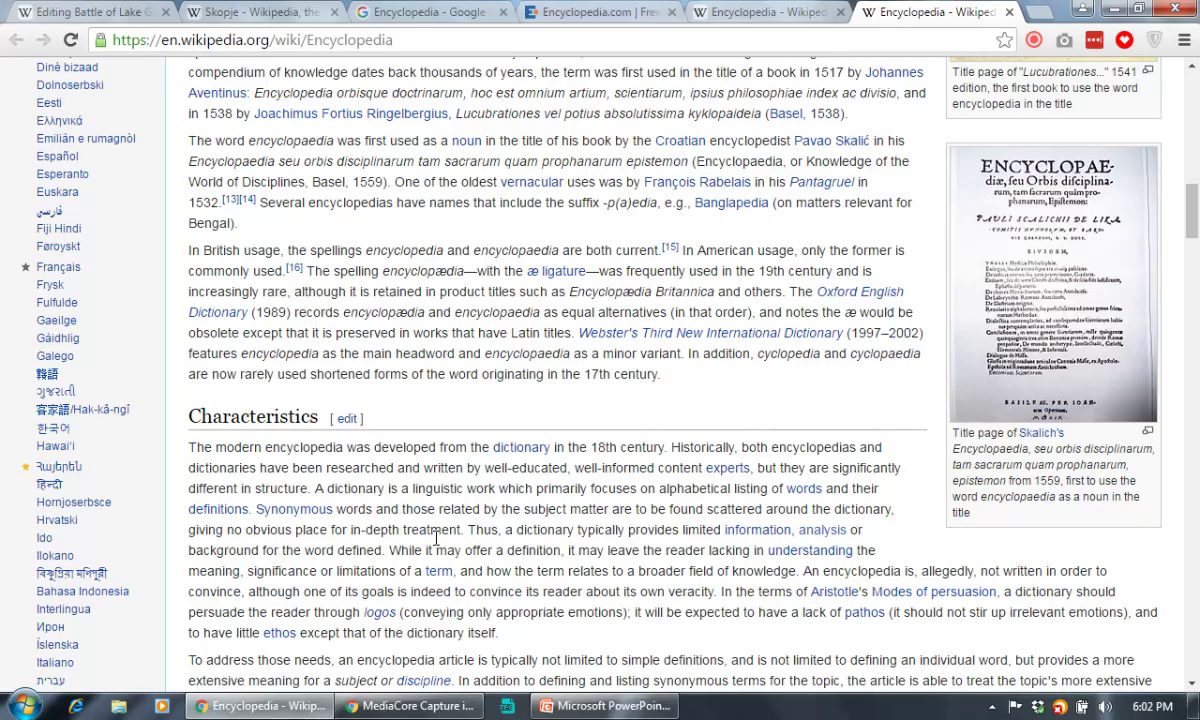
Switch to PowerPoint, start the slide show from the Developing Community slide, and advance to the General Tips slide
{"action": "left_click", "coordinate": [566, 708]}
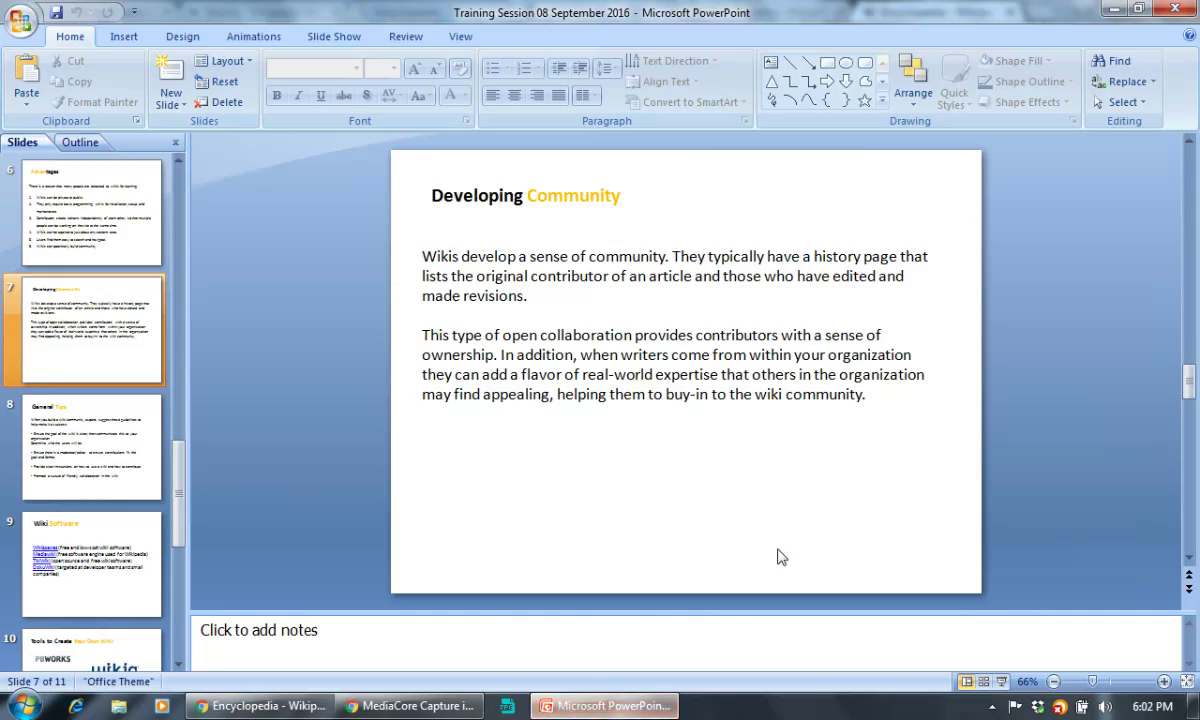
{"action": "left_click", "coordinate": [998, 683]}
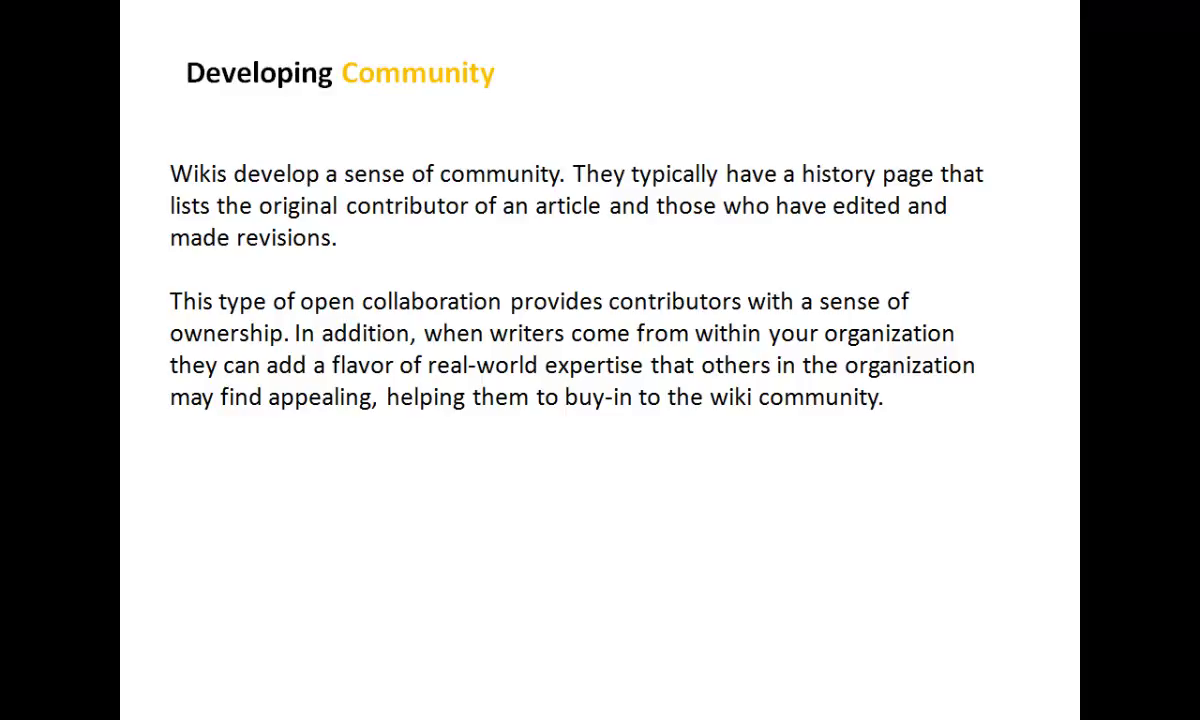
{"action": "left_click", "coordinate": [558, 487]}
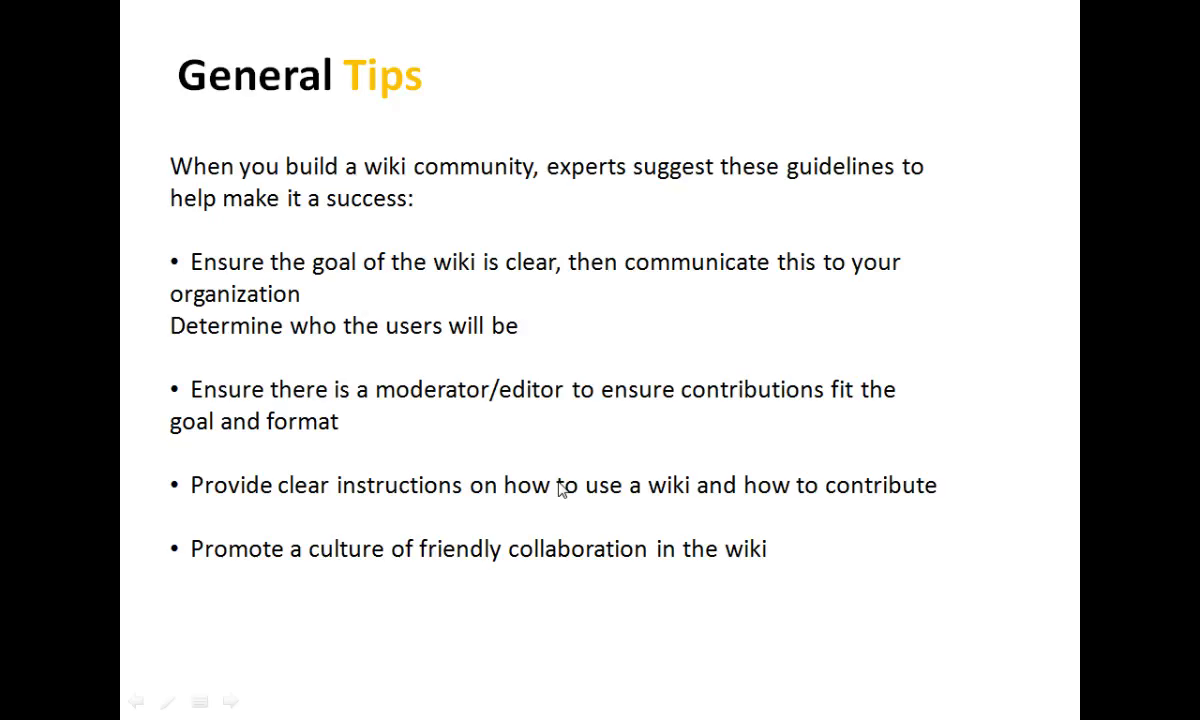